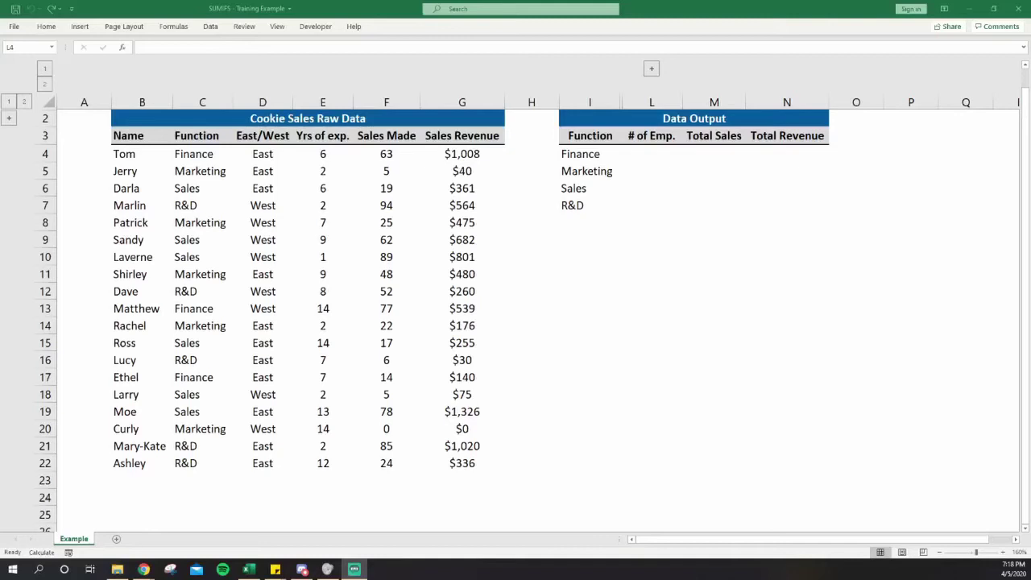
- Enter =COUNTIFS($C$4:$C$22,"Finance") in L4 to count the 3 Finance employees
left_click(656, 153)
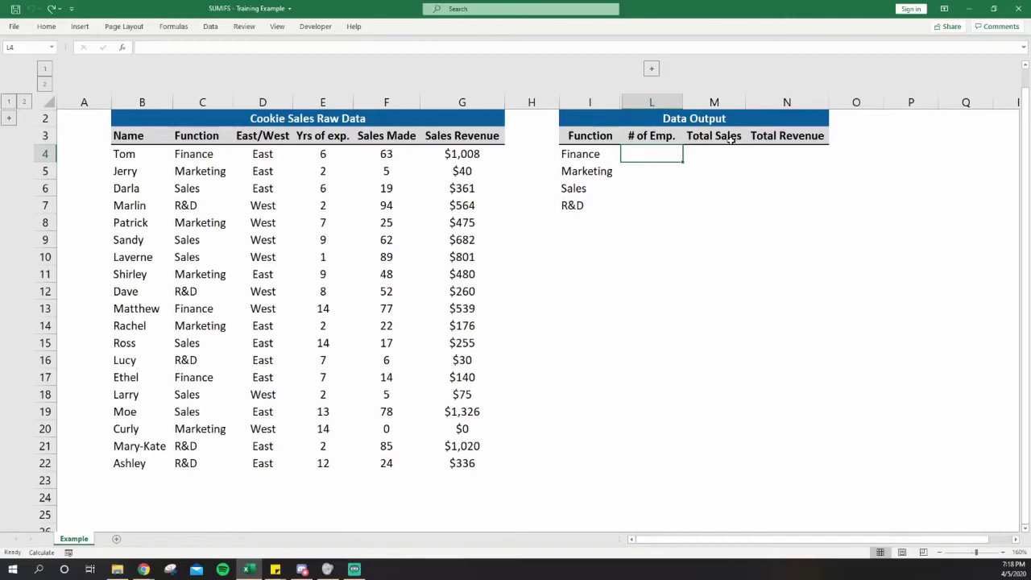
type("=")
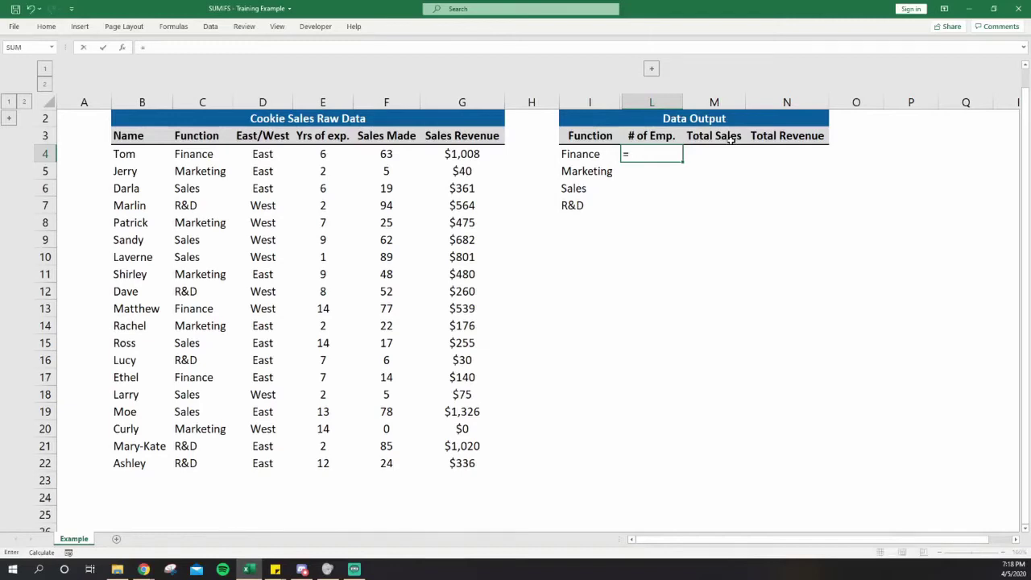
type("countif")
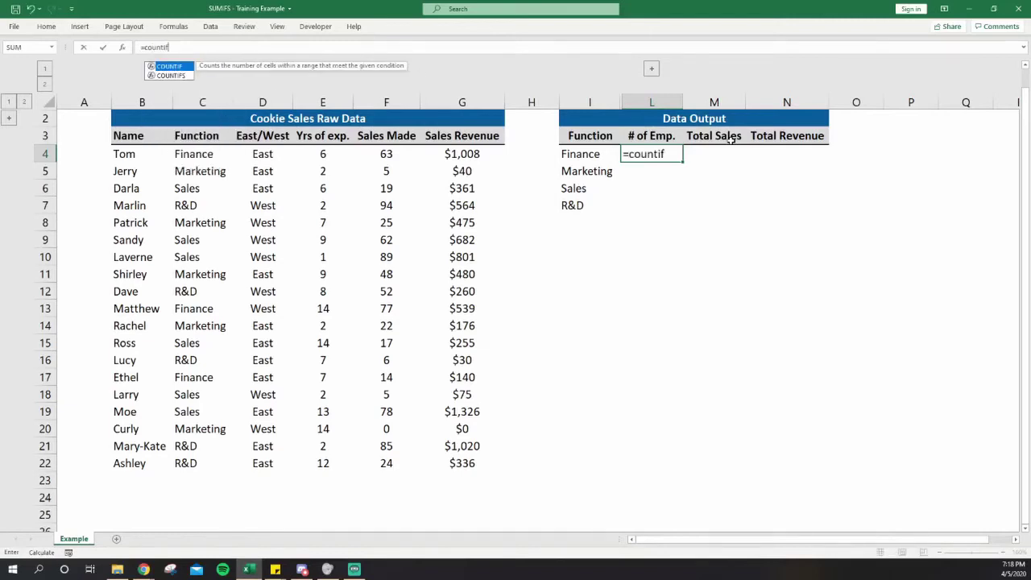
type("s")
key("Tab")
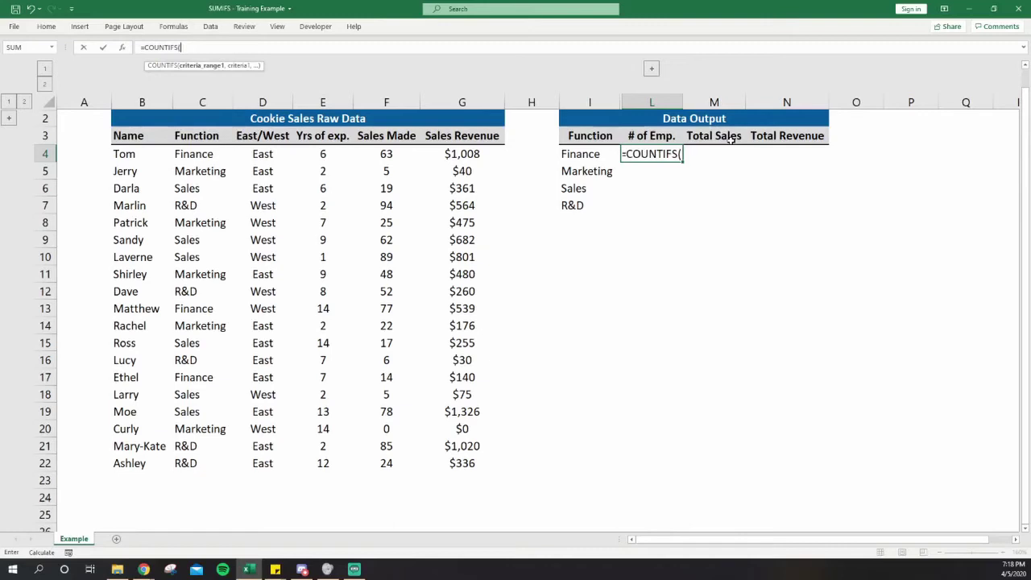
key("Left")
key("Left")
key("Left")
key("Left")
key("Left")
key("Left")
key("Left")
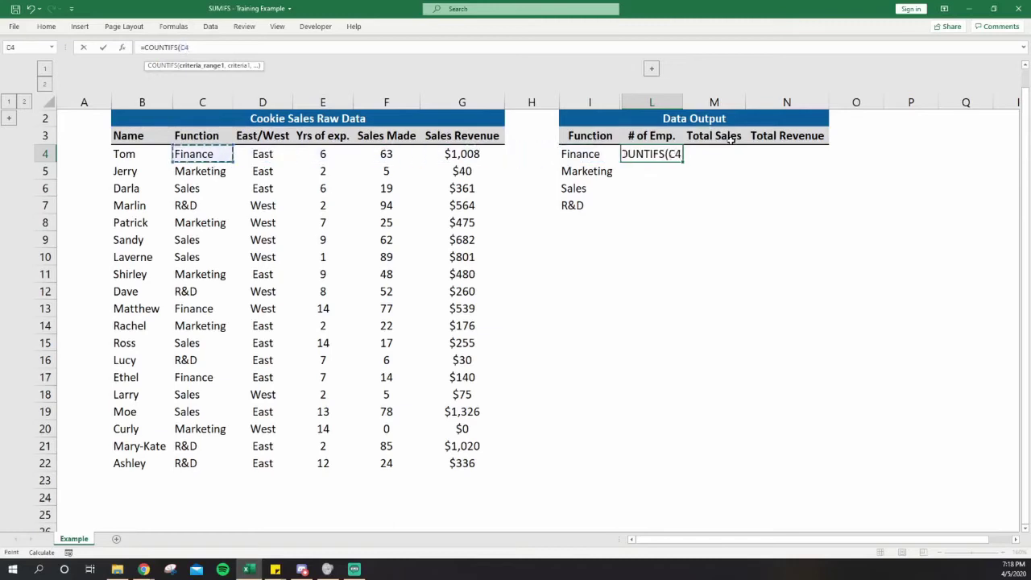
key("ctrl+shift+Down")
key("F4")
type(",")
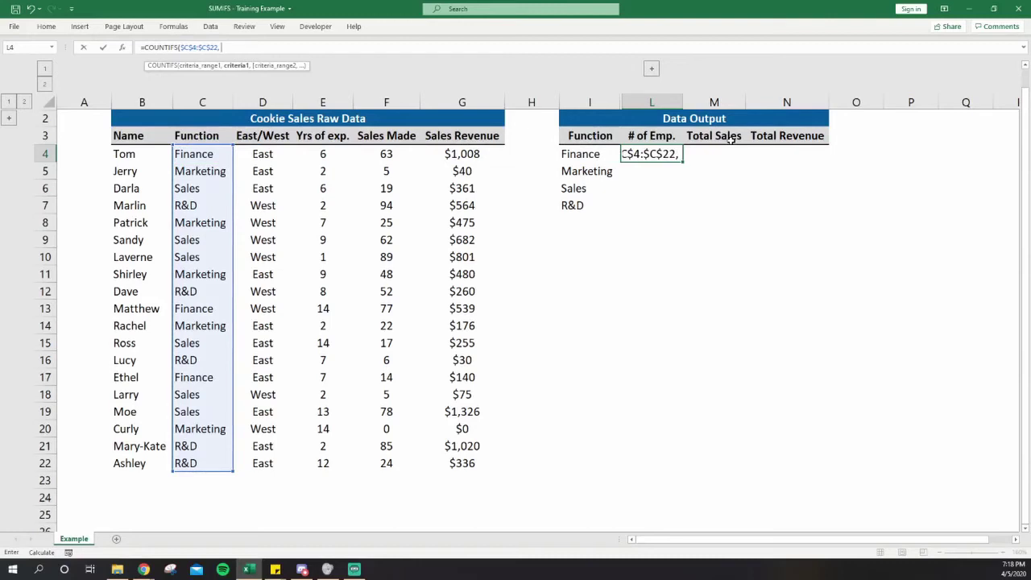
type("\"Financ")
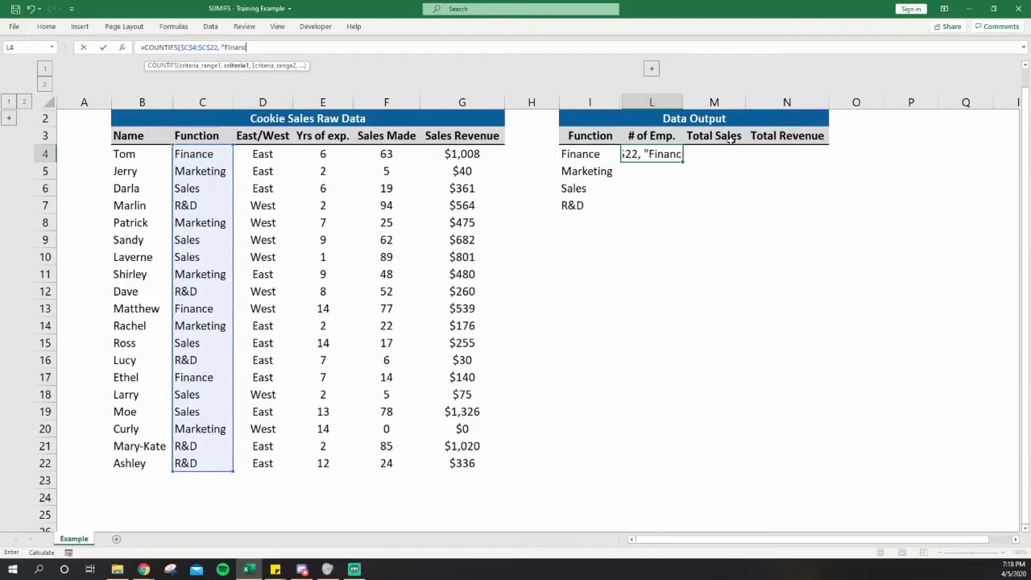
type("e\")")
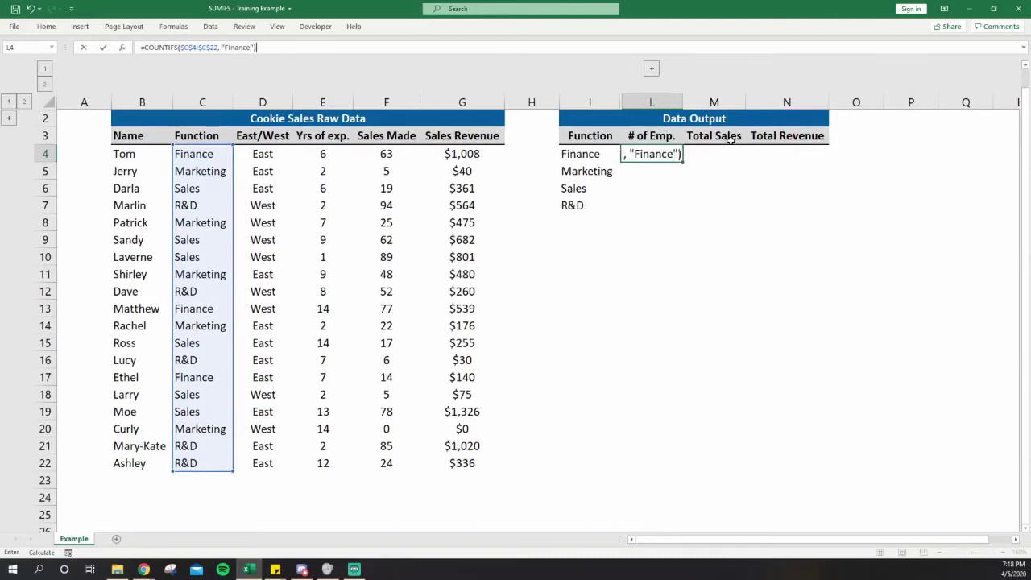
key("ctrl+Return")
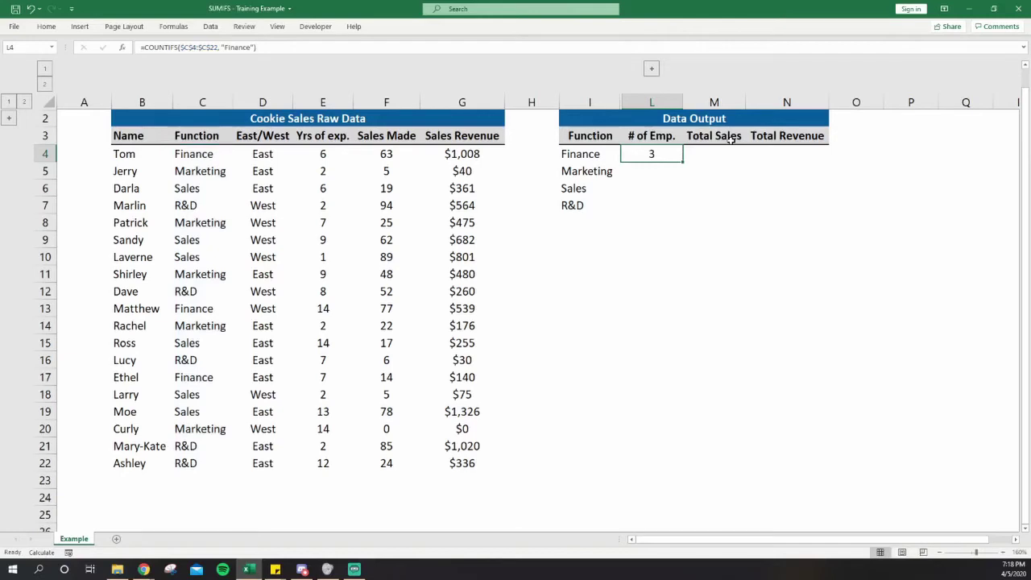
- Copy the Finance count formula into the Marketing cell and inspect it
key("ctrl+c")
key("Down")
key("ctrl+v")
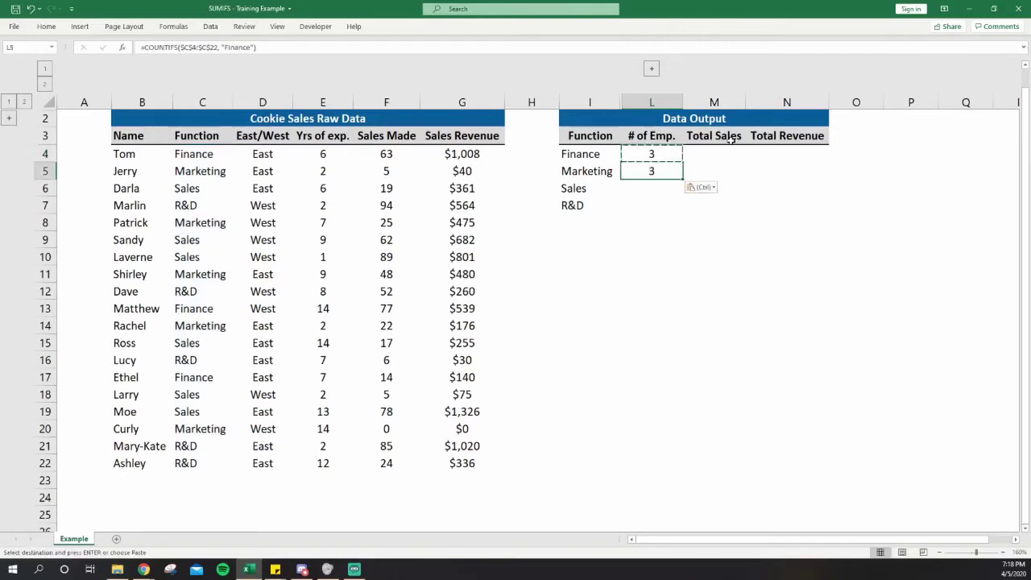
key("F2")
key("Escape")
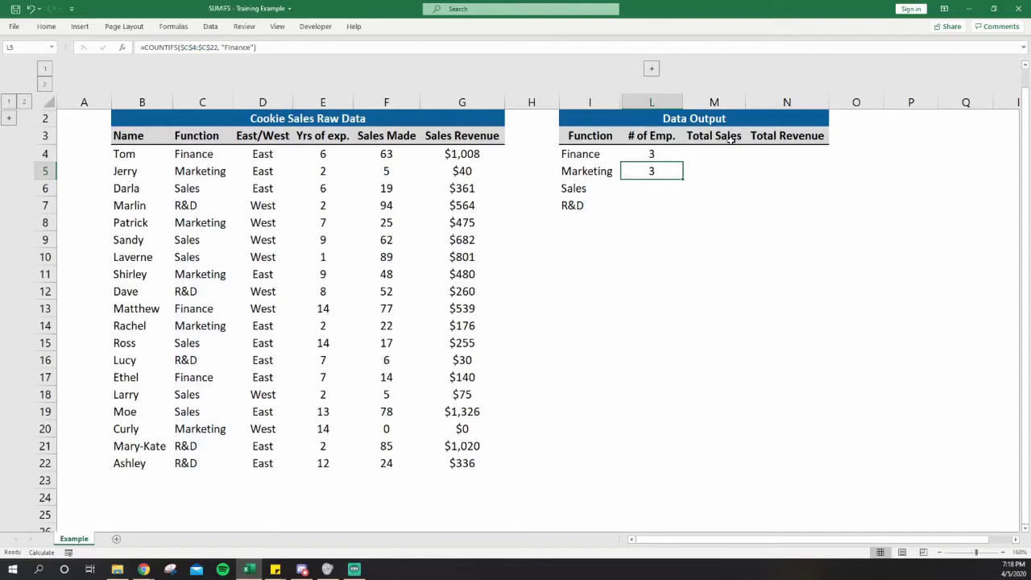
- Point out the five Marketing rows in the data, then return to the Finance count
left_click(217, 176)
left_click(213, 223)
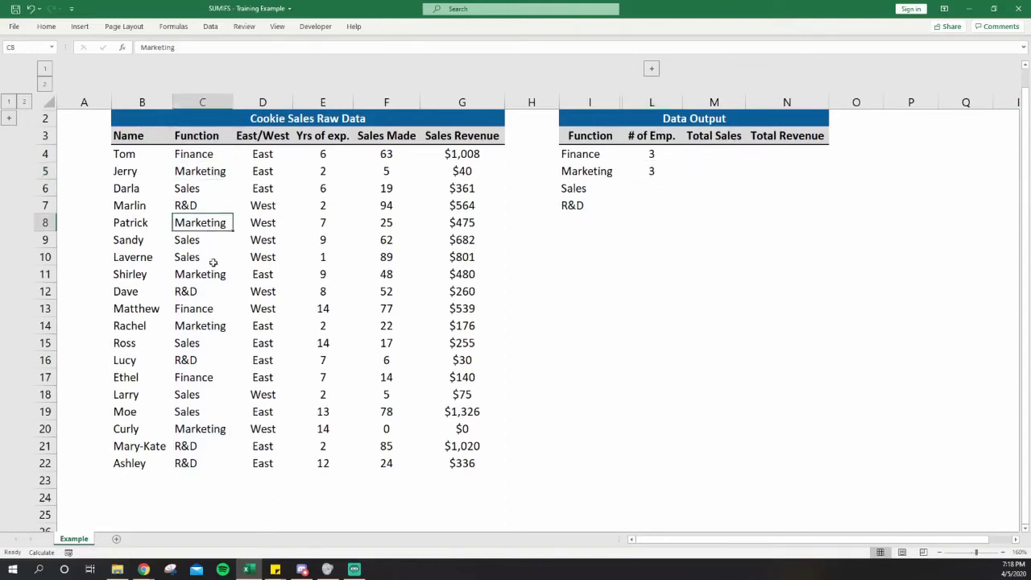
left_click(211, 275)
left_click(208, 325)
left_click(219, 429)
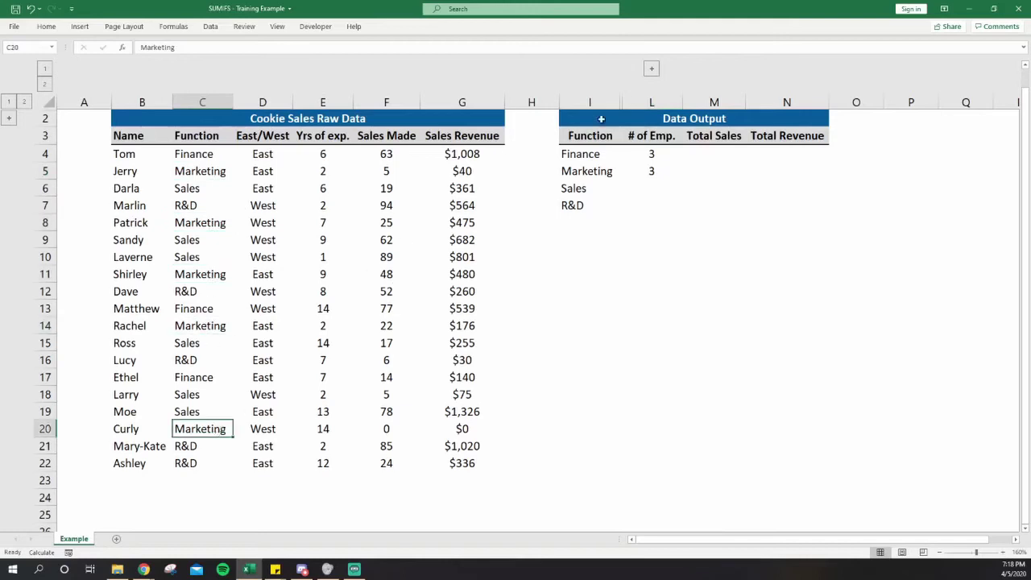
left_click(650, 171)
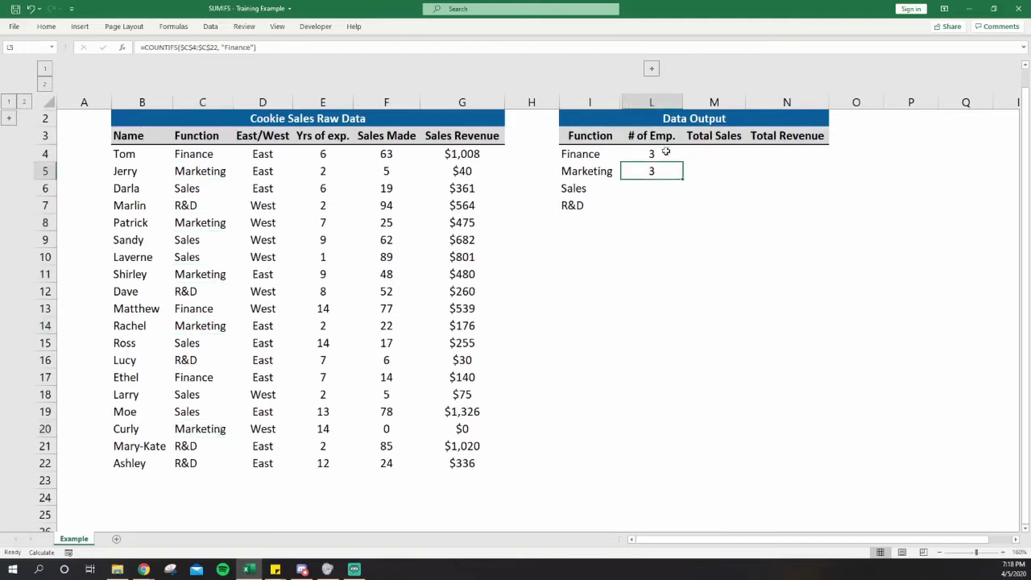
left_click(650, 153)
- Replace the hard-coded "Finance" criterion in L4 with the column-locked label reference $I4
left_click(255, 46)
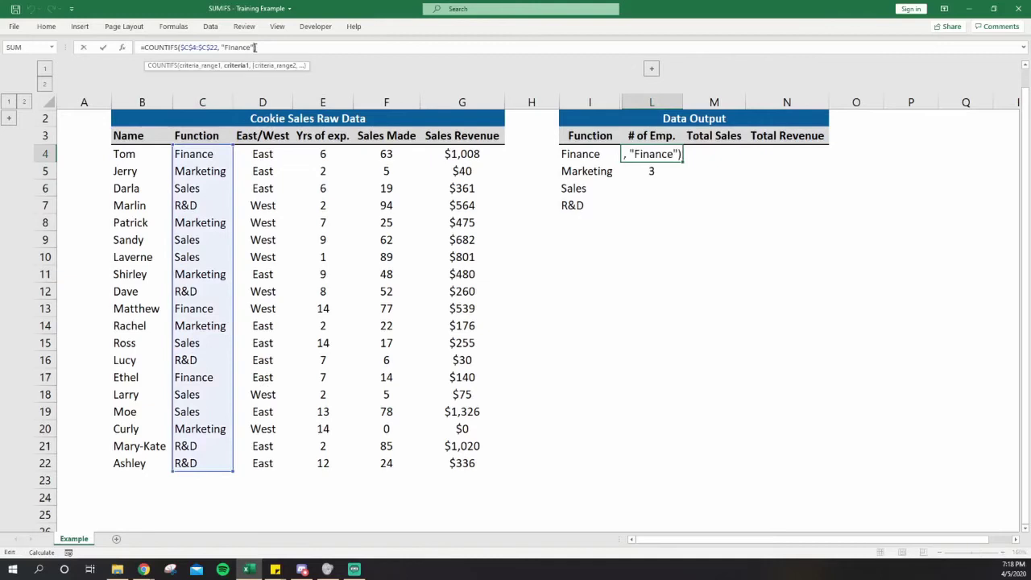
key("shift+Left")
key("shift+Left")
key("shift+Left")
key("shift+Left")
key("shift+Left")
key("shift+Left")
key("shift+Left")
key("shift+Left")
key("shift+Left")
key("BackSpace")
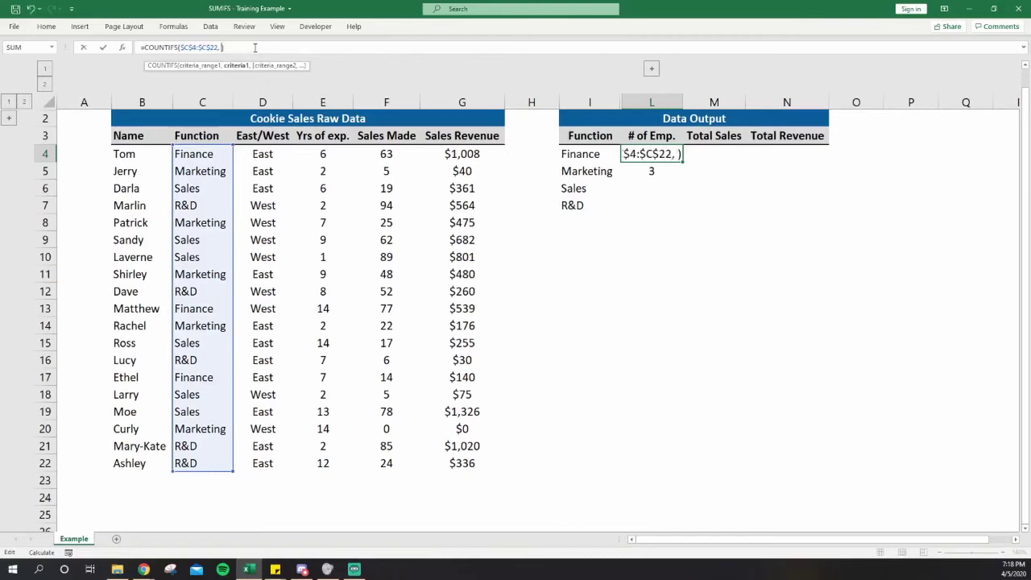
key("F2")
key("Left")
key("Left")
key("Left")
key("F4")
key("F4")
key("F4")
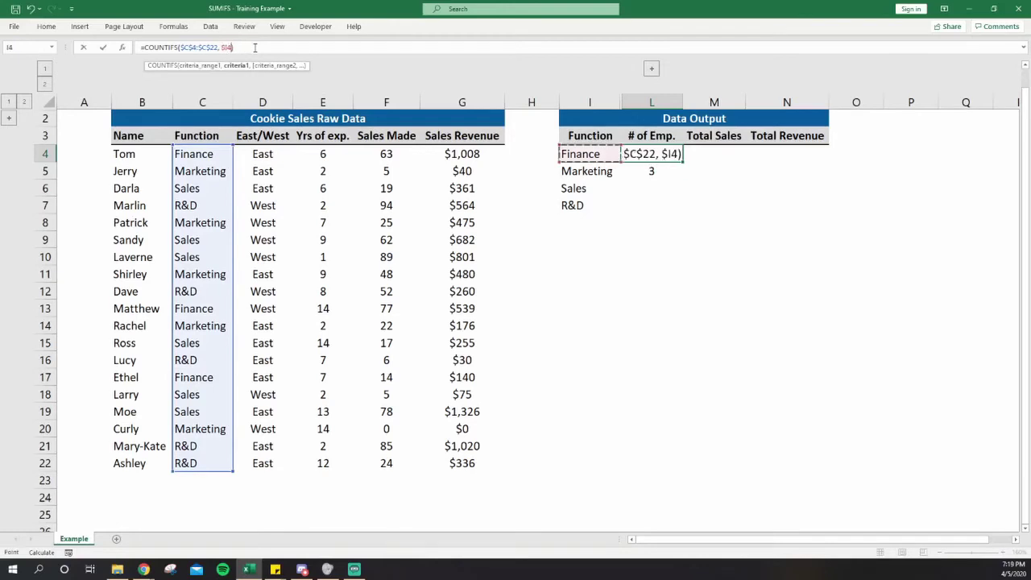
key("ctrl+Return")
- Copy the L4 formula into L5:L7, giving counts of 5, 6 and 5
key("ctrl+c")
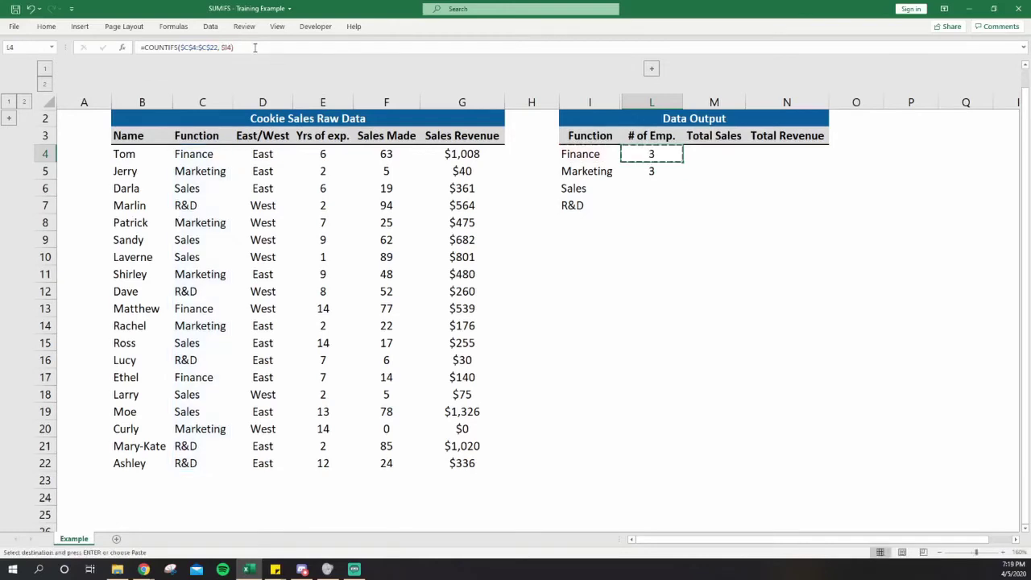
key("Down")
key("shift+Down")
key("shift+Down")
key("ctrl+v")
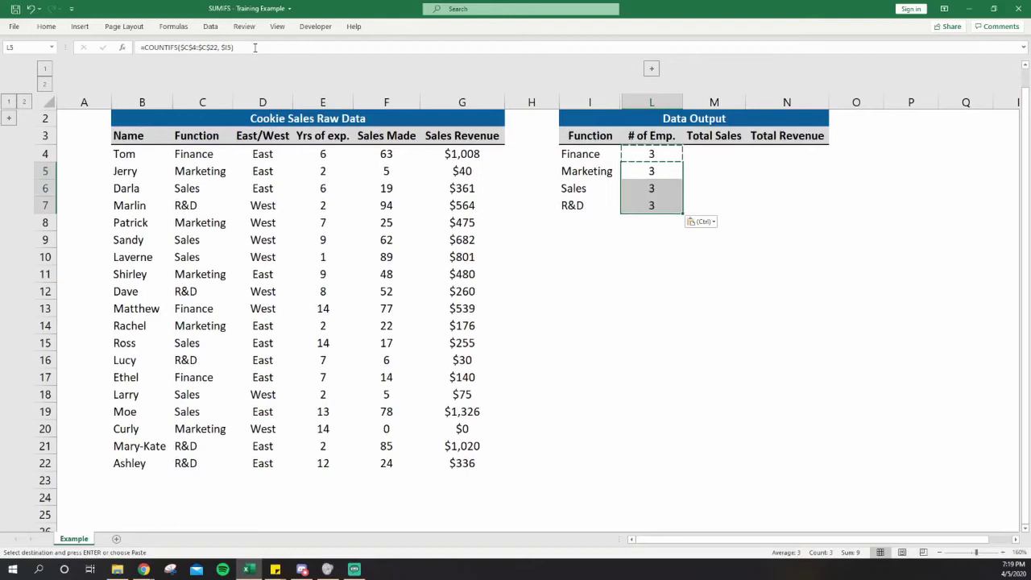
key("Escape")
key("Up")
key("shift+Down")
key("shift+Down")
key("shift+Down")
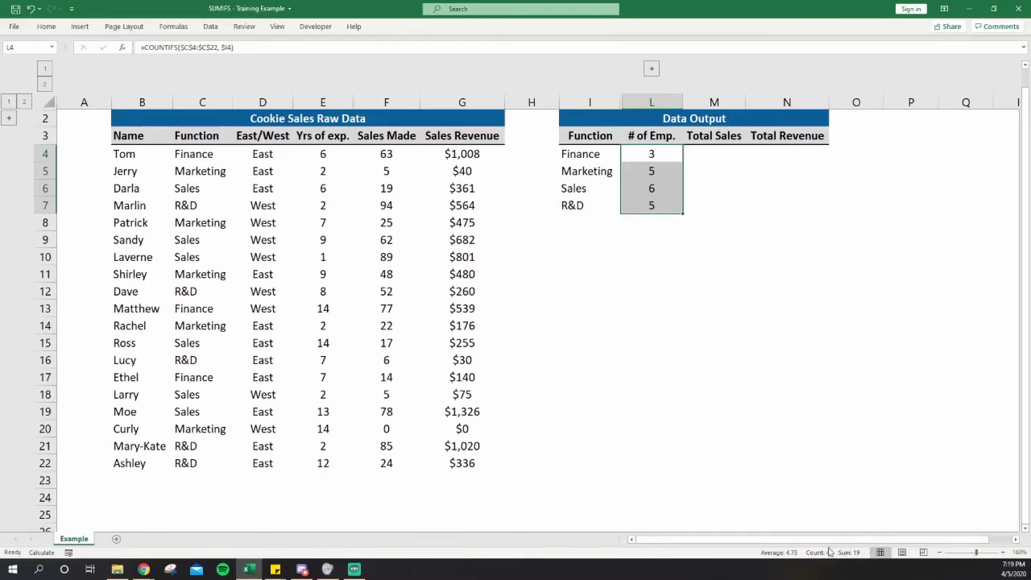
left_click(190, 141)
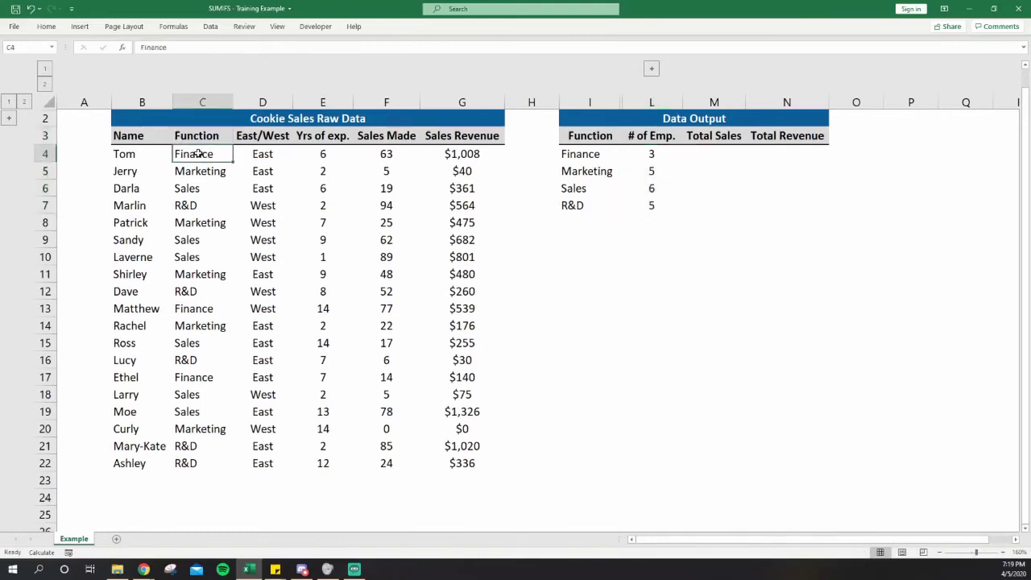
key("ctrl+shift+Down")
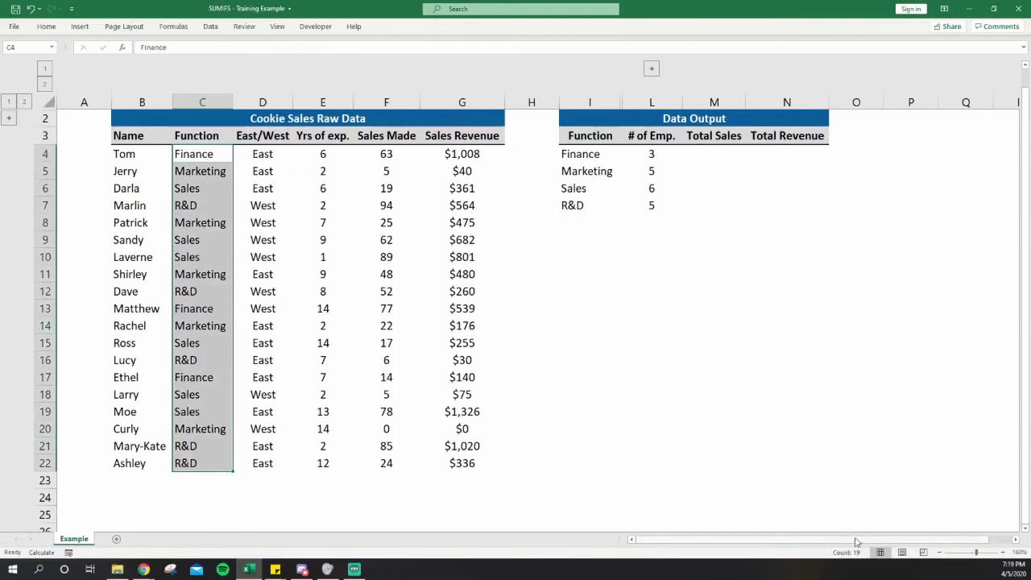
left_click(604, 154)
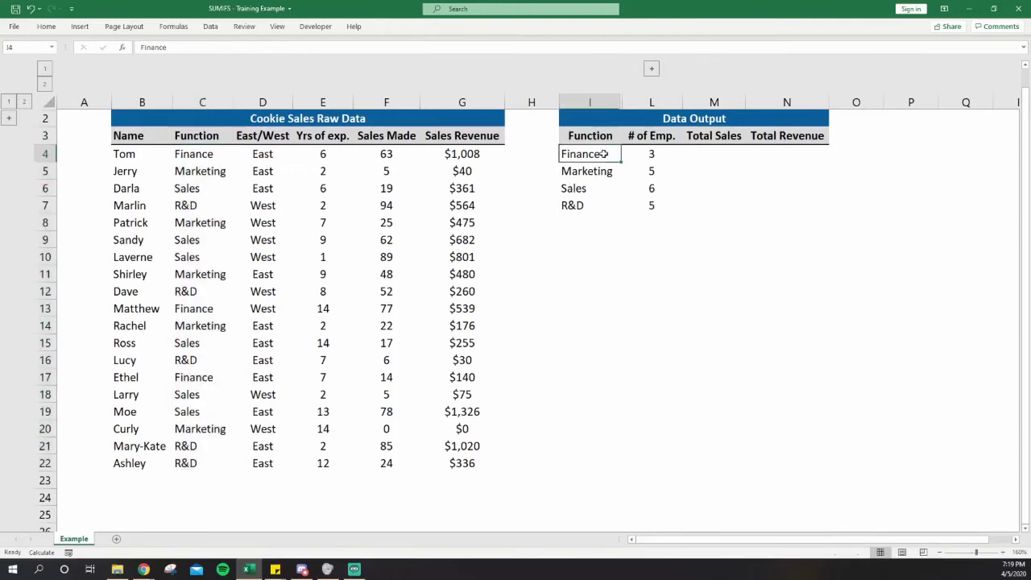
key("Right")
key("Right")
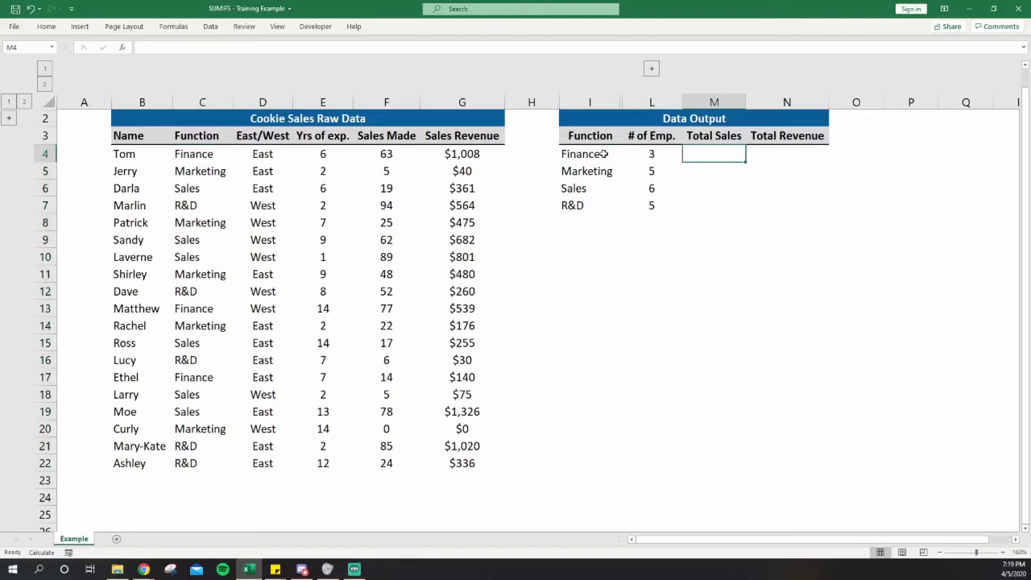
- Start a SUMIFS in M4 with the Sales Made range F$4:F$22 as sum range
type("=sumifs")
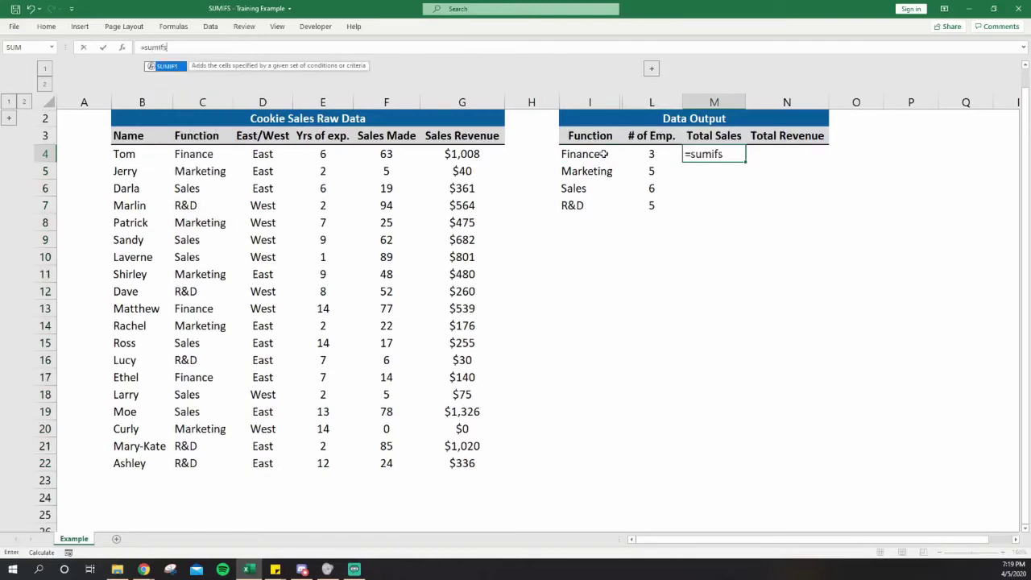
key("Tab")
left_click(382, 154)
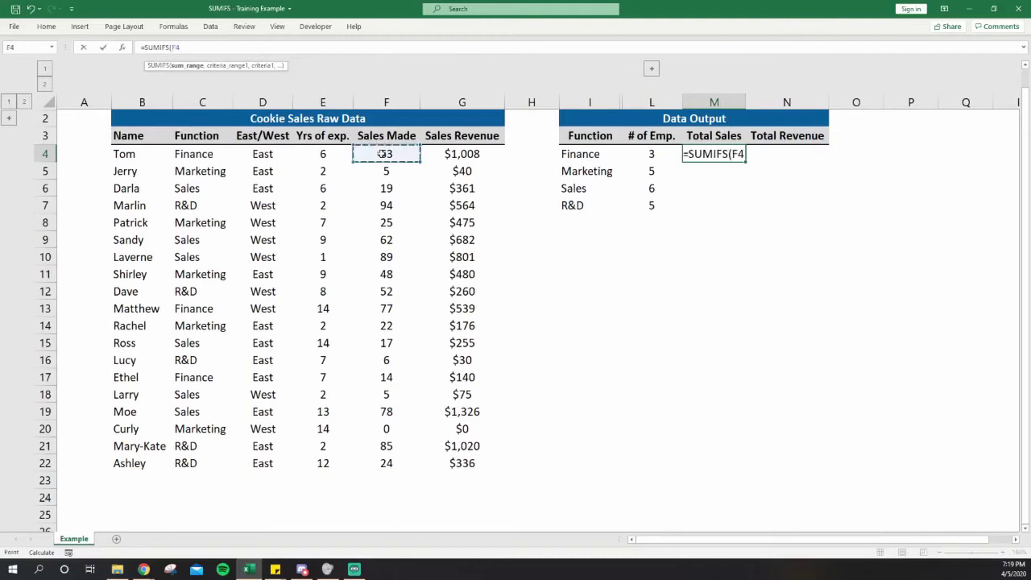
key("ctrl+shift+Down")
key("F4")
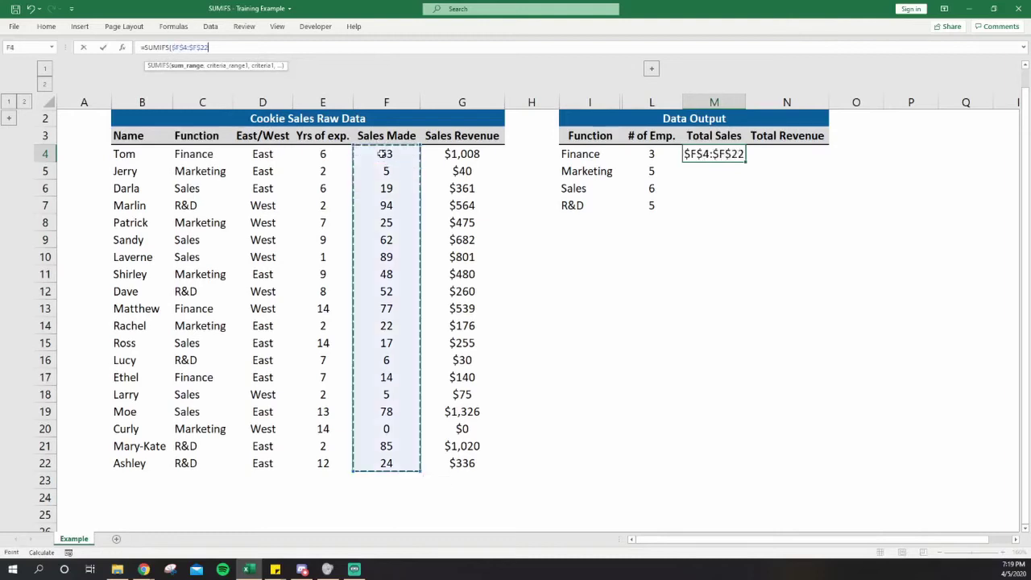
key("F4")
type(",")
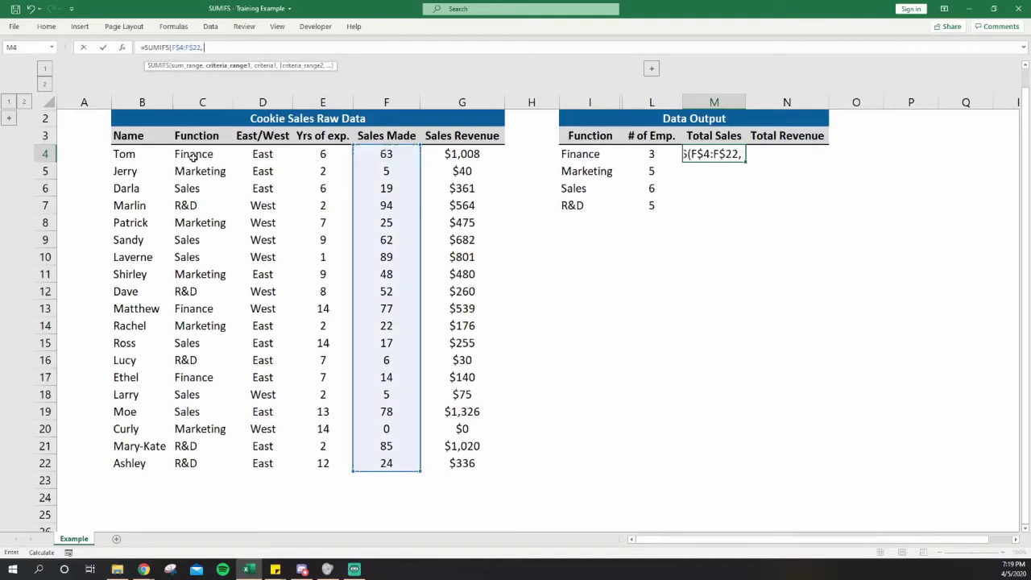
- Add criteria $C$4:$C$22 and $I4, then fill down to get 154, 100, 270, 261
left_click(200, 156)
key("ctrl+shift+Down")
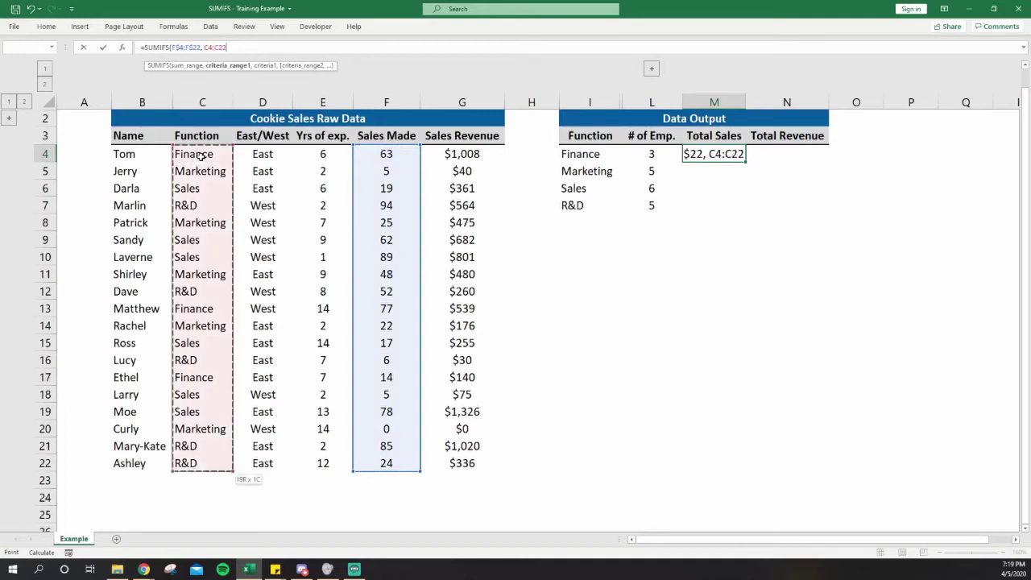
key("F4")
type(",")
key("Left")
key("Left")
key("F4")
key("F4")
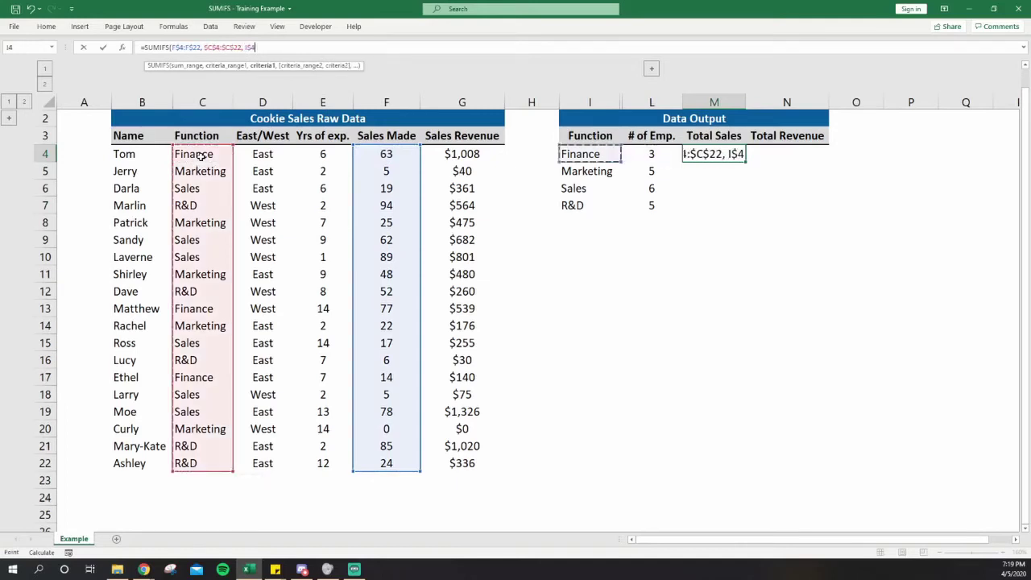
key("F4")
type(")")
key("ctrl+Return")
key("shift+Down")
key("shift+Down")
key("shift+Down")
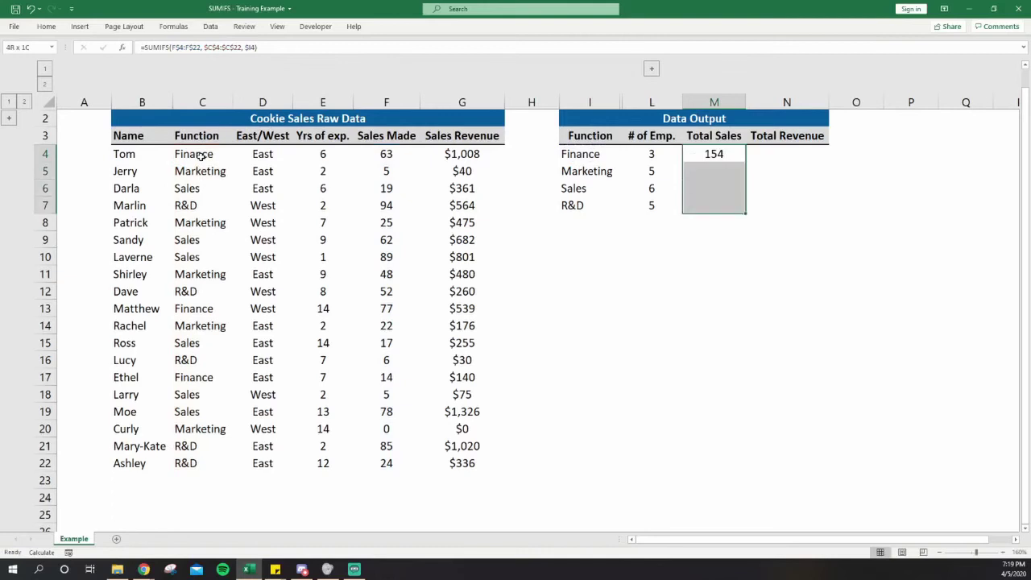
key("ctrl+d")
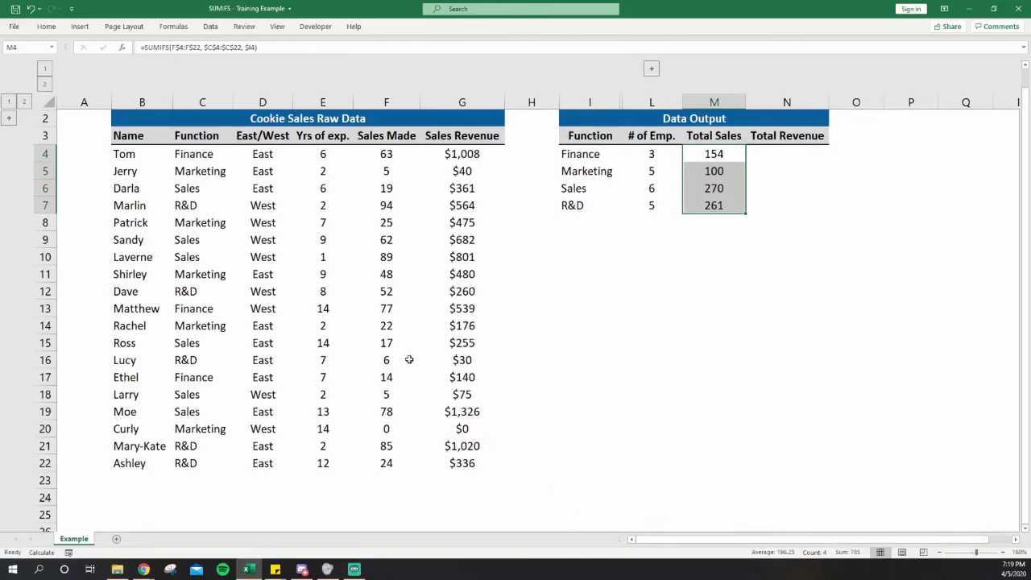
- Review the Sales Made column, then copy the four total sales formulas M4:M7
left_click(308, 148)
key("Right")
key("ctrl+shift+Down")
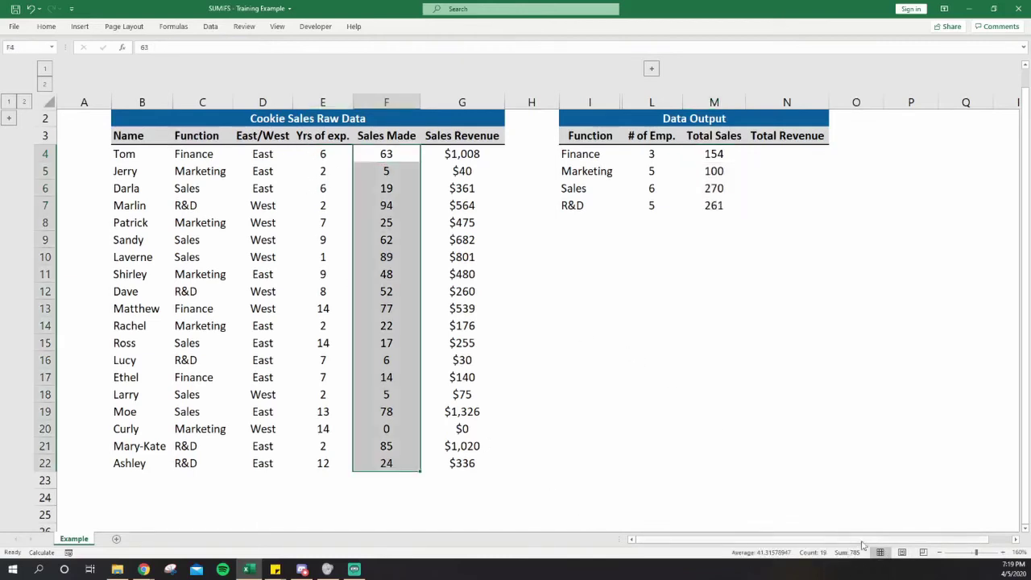
left_click(684, 157)
key("ctrl+shift+Down")
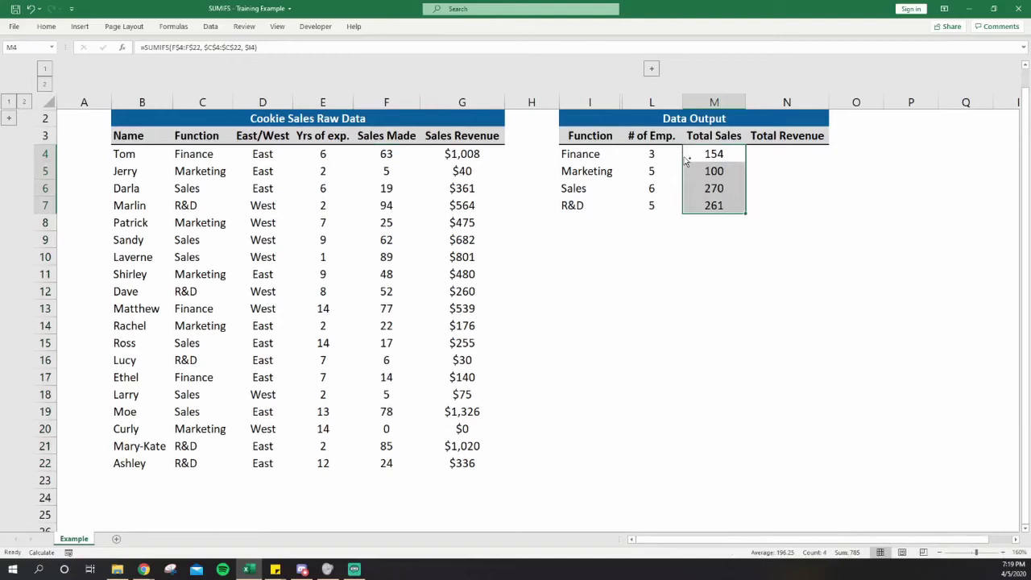
key("ctrl+c")
- Paste the SUMIFS formulas into N4:N7 for revenue totals 1687, 1171, 3500, 2210, and check N4
key("Right")
key("ctrl+v")
key("Escape")
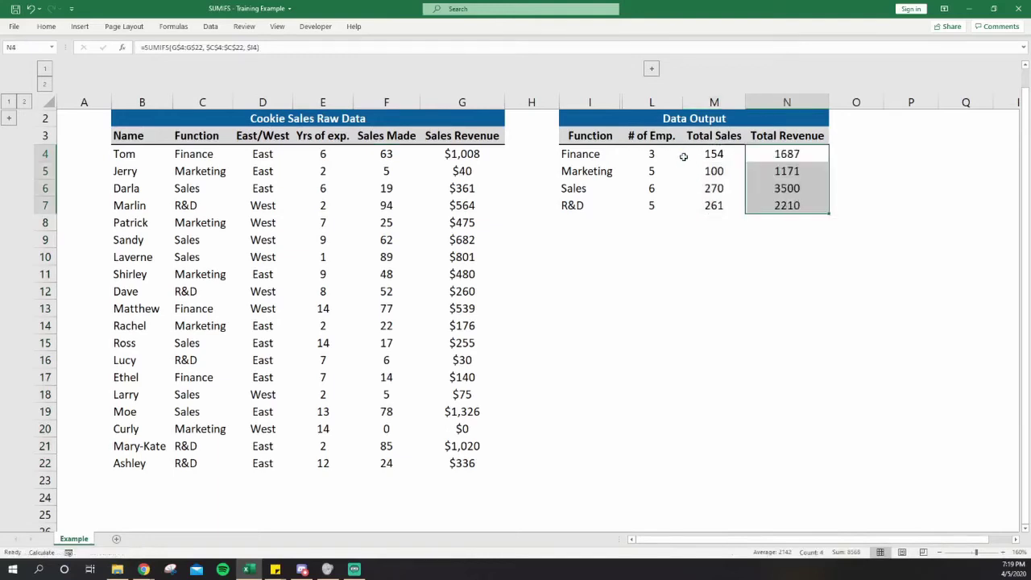
key("Up")
key("Down")
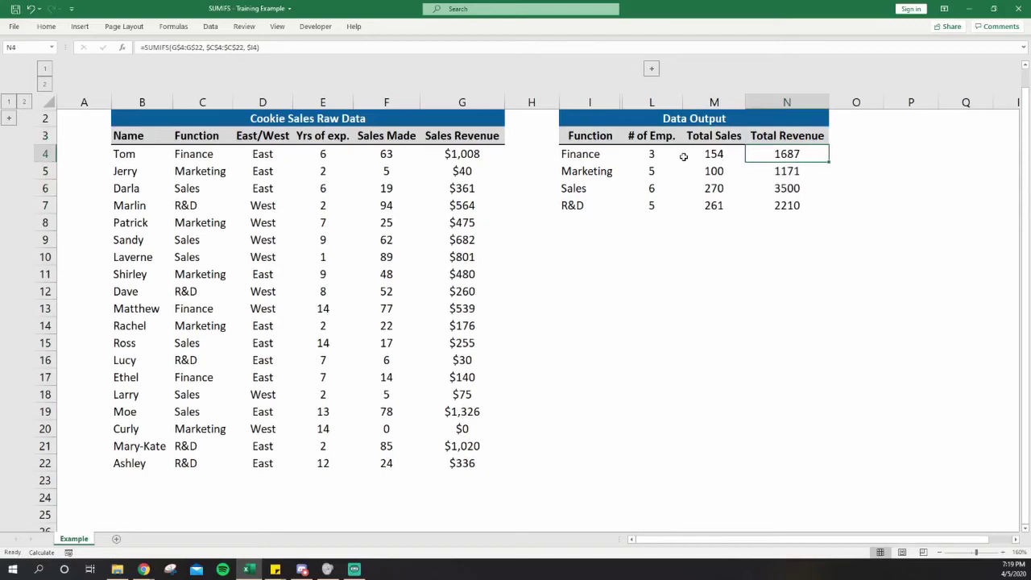
key("F2")
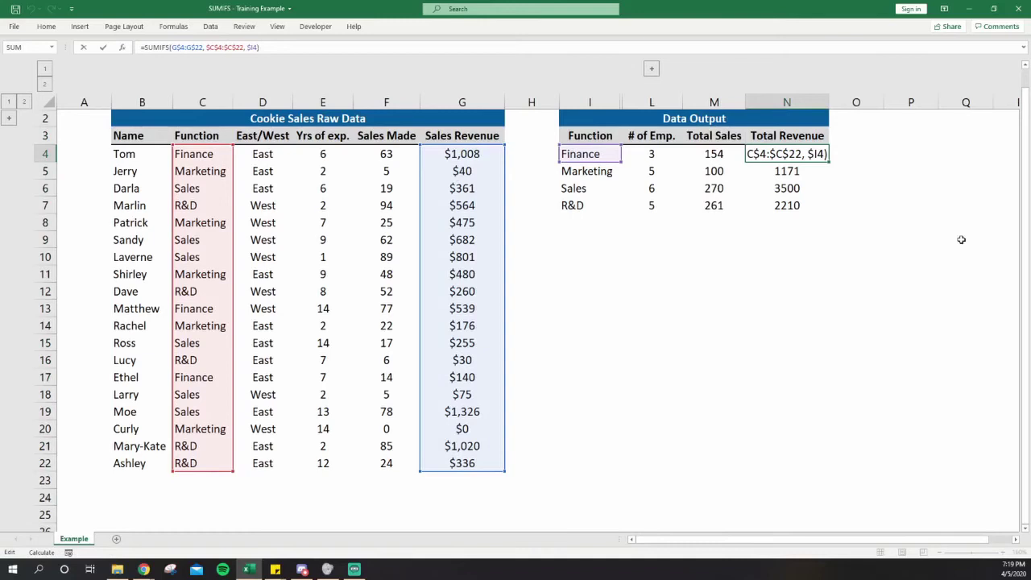
key("ctrl+Return")
key("ctrl+shift+Down")
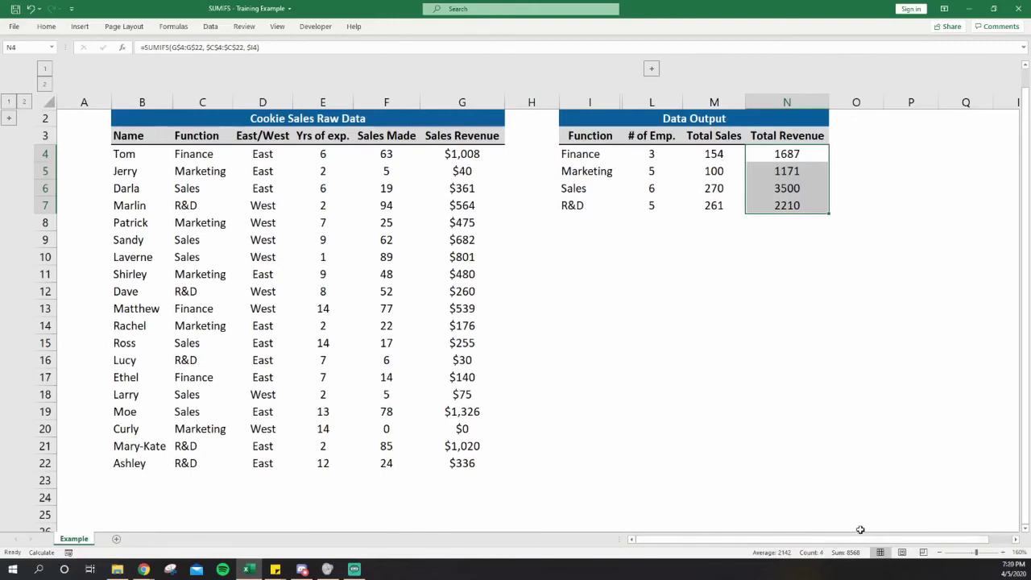
key("ctrl+Left")
key("ctrl+Left")
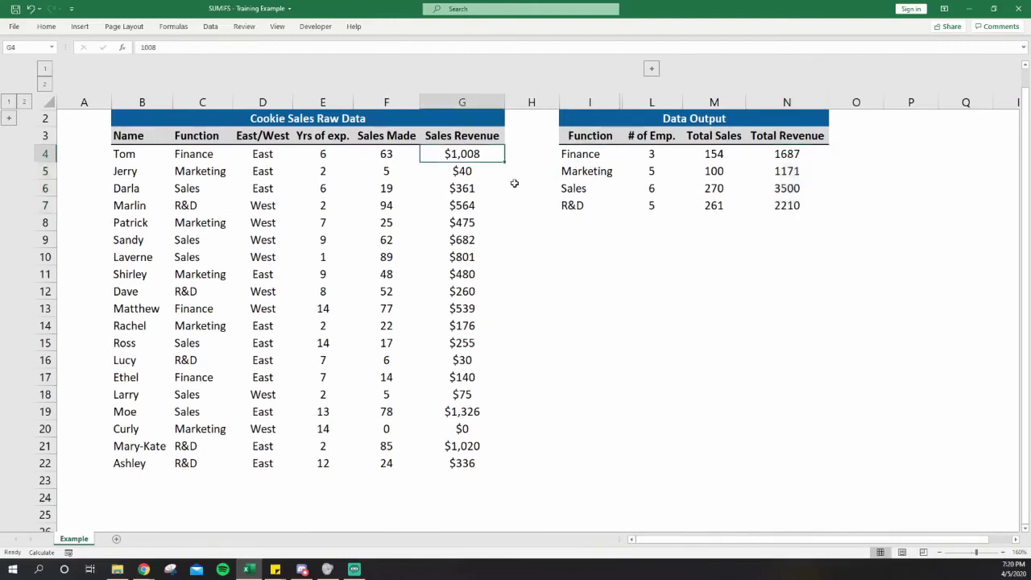
key("ctrl+shift+Down")
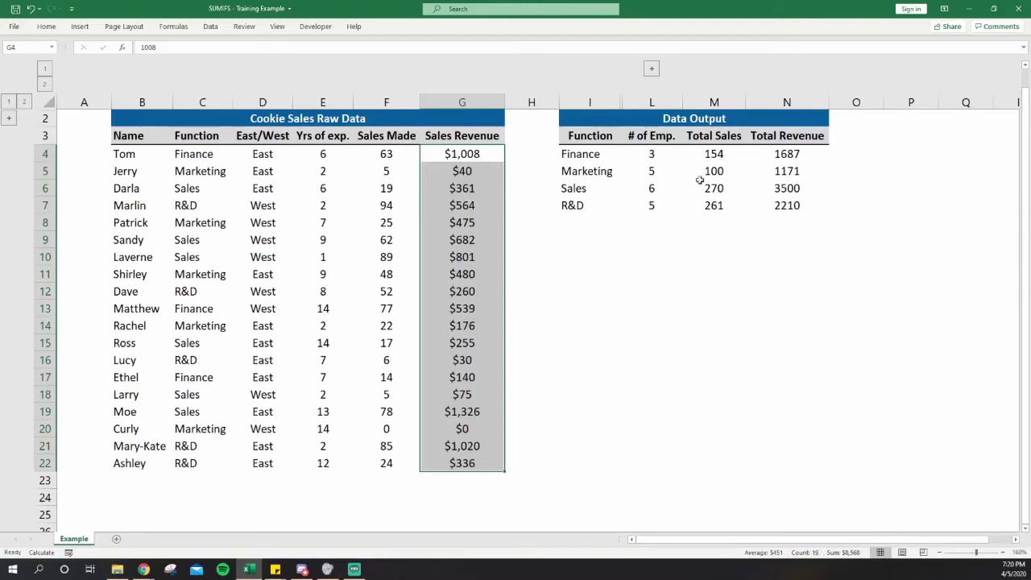
- Reveal the hidden East/West and Yrs of exp. columns and clear the old counts and totals
left_click(699, 172)
key("Left")
key("Up")
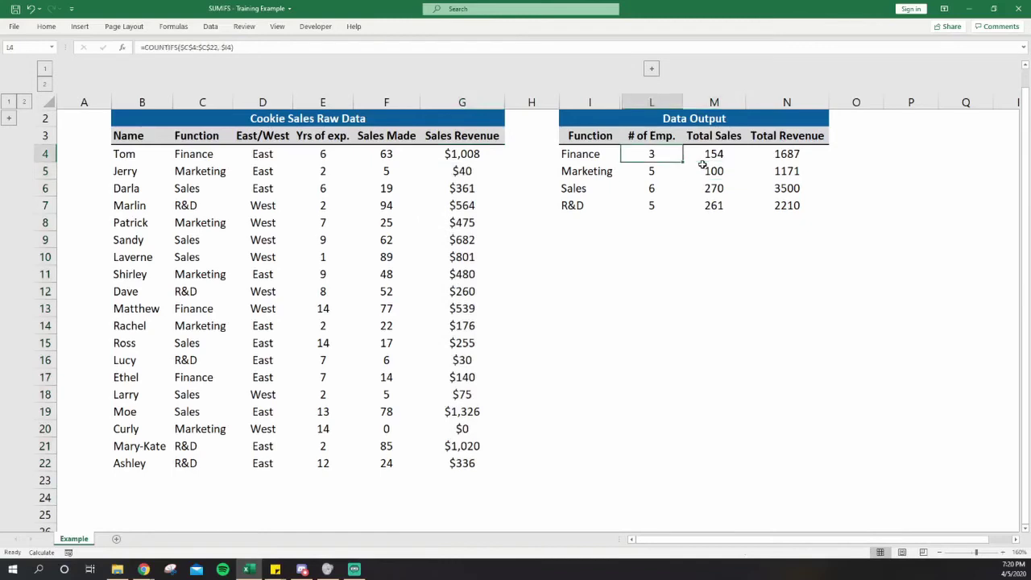
key("Up")
key("alt")
key("a")
key("j")
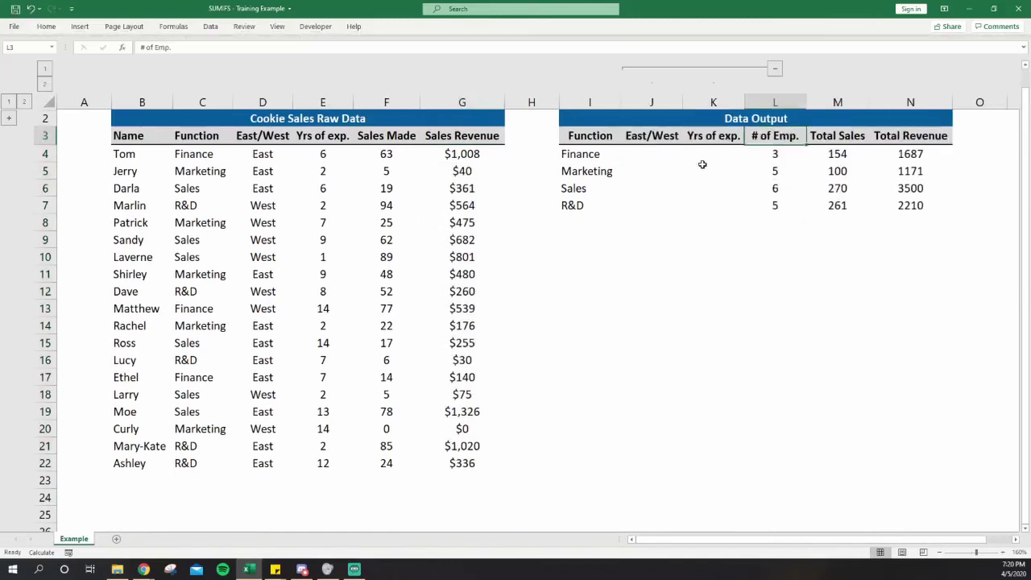
key("Down")
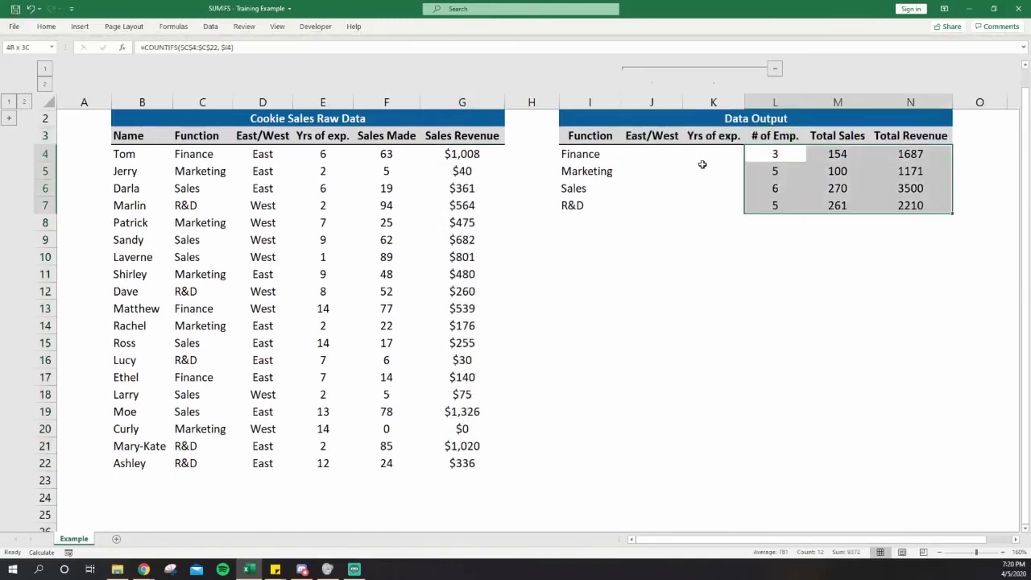
key("Delete")
- Fill I4:I7 with the function name Marketing
key("Left")
key("Left")
key("Left")
type("M")
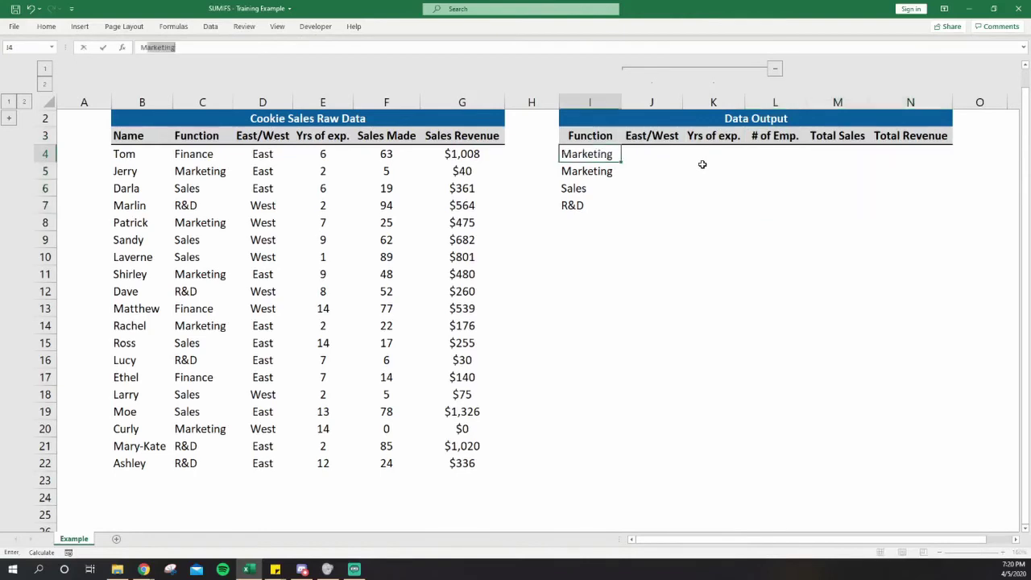
type("arketinfg")
key("BackSpace")
key("BackSpace")
type("g")
key("ctrl+Return")
key("shift+Down")
key("shift+Down")
key("shift+Down")
key("ctrl+d")
- Set the region column to East for the first two rows and West for the last two
key("Right")
type("E")
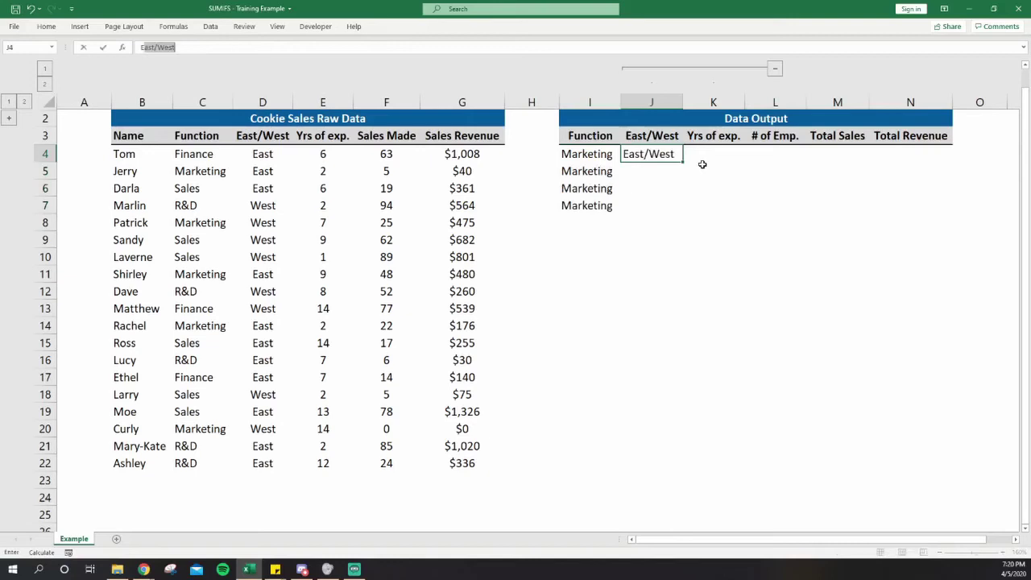
type("ast")
key("Delete")
key("ctrl+Return")
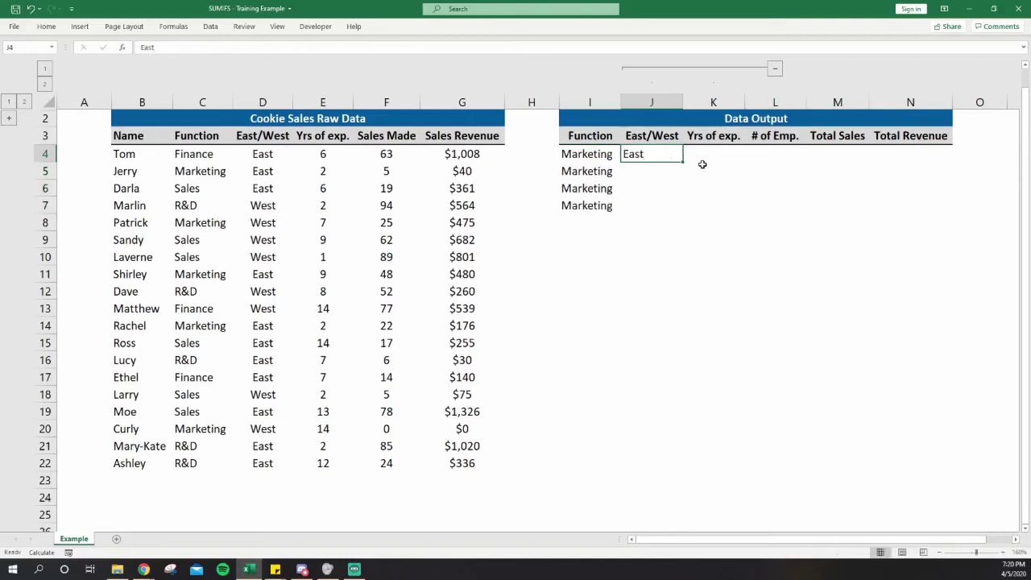
key("Down")
type("East")
key("Return")
type("W")
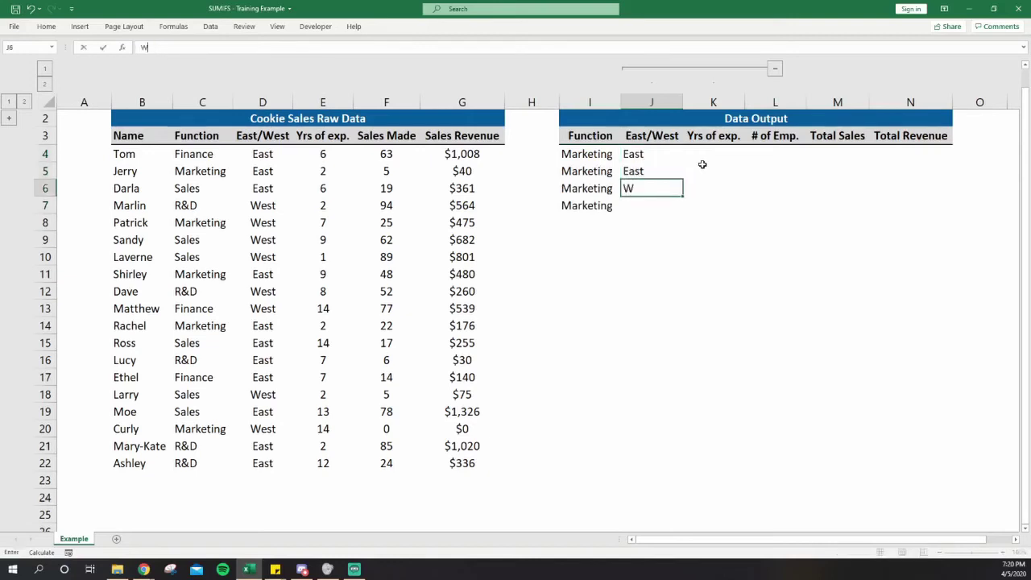
type("est")
key("ctrl+Return")
key("shift+Down")
key("ctrl+d")
- Enter the experience bands 0-7 yrs and 8-15 yrs in K4:K5
left_click(703, 162)
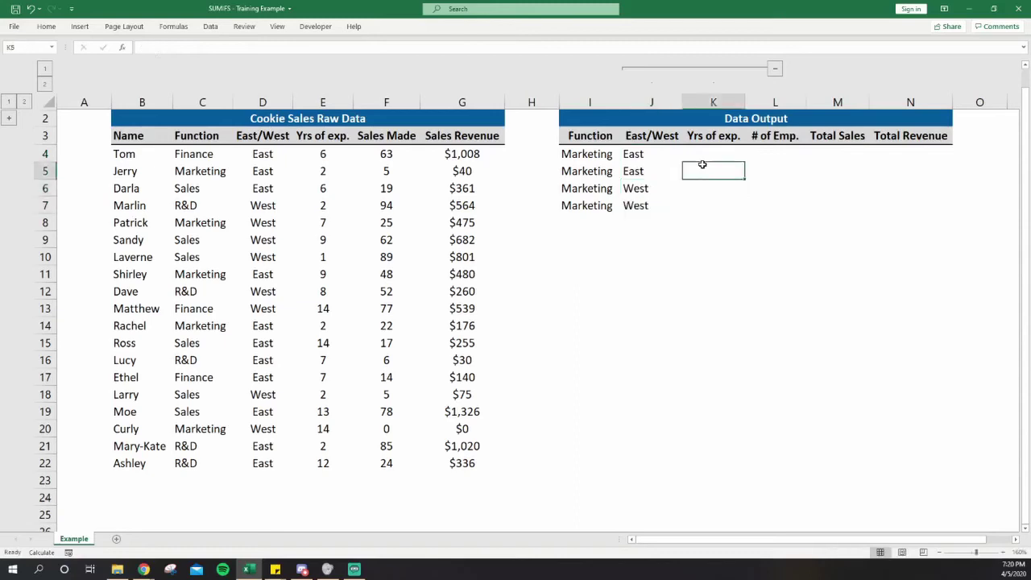
type("0-7 yr")
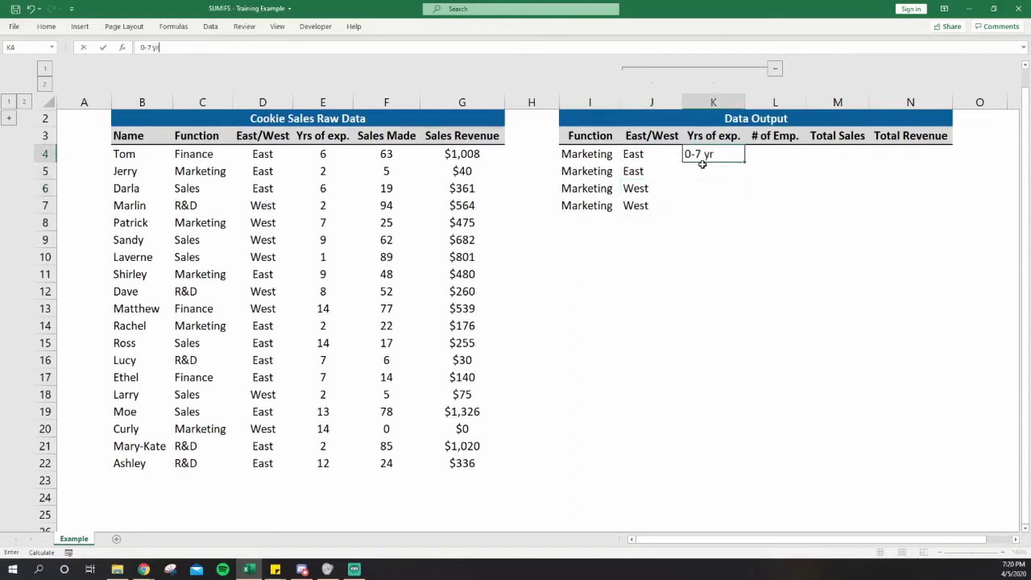
type("s")
key("Return")
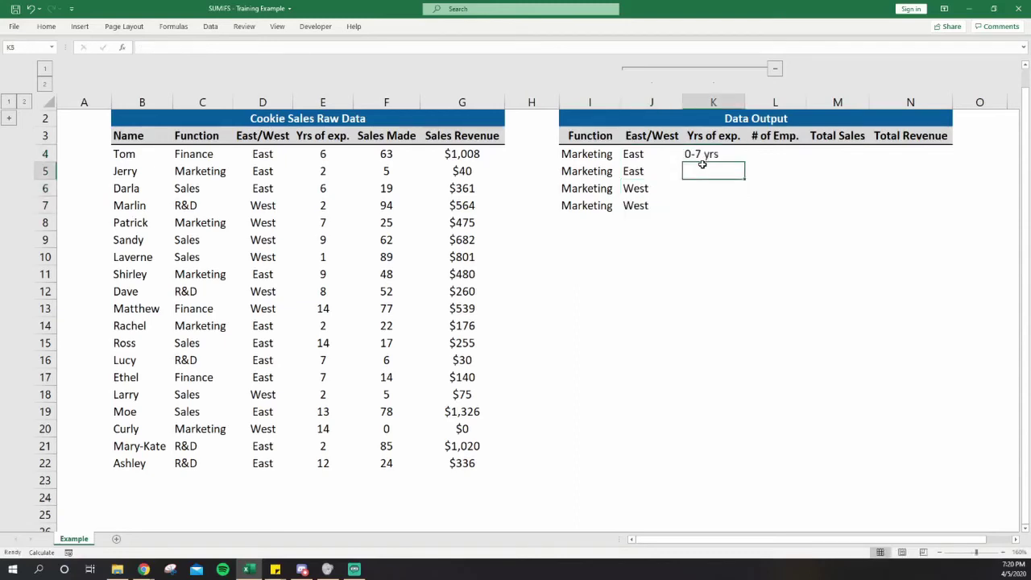
type("8-15 yurs")
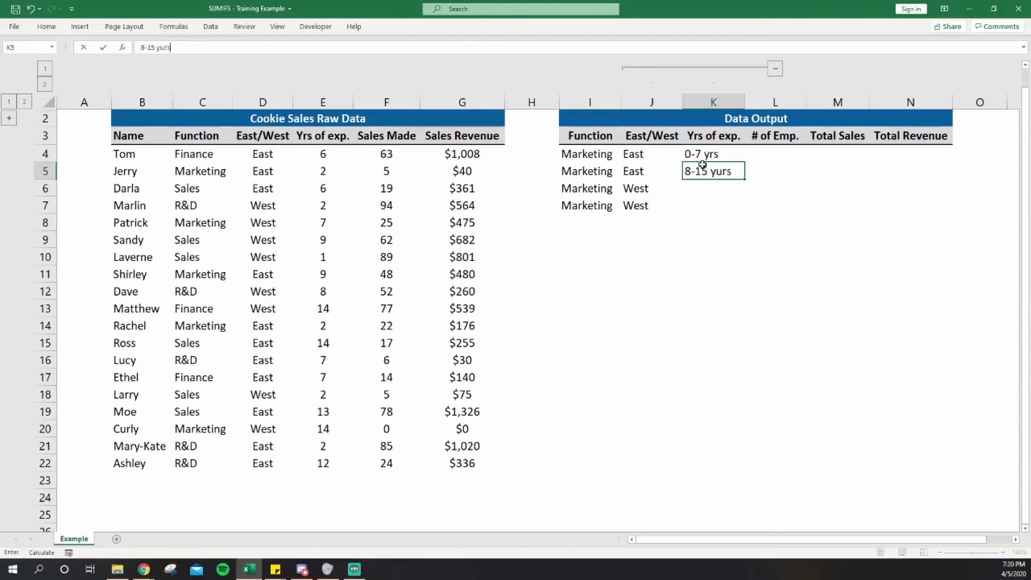
key("BackSpace")
key("BackSpace")
key("BackSpace")
type("rs")
key("Return")
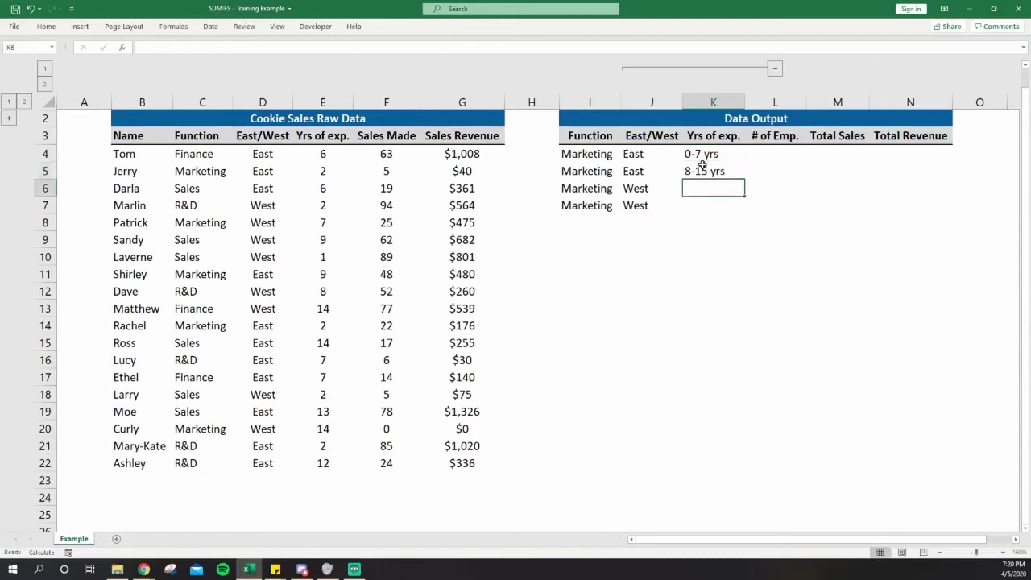
- Copy the 0-7 yrs and 8-15 yrs labels into the two West rows K6:K7
key("Up")
key("shift+Up")
key("ctrl+c")
key("Down")
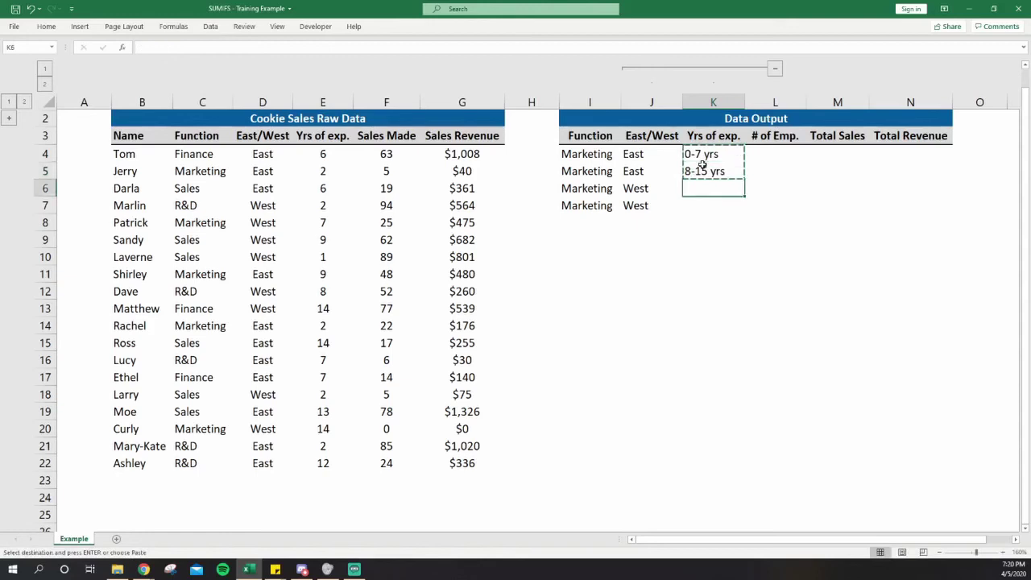
key("ctrl+v")
key("Escape")
key("Right")
key("Up")
key("Up")
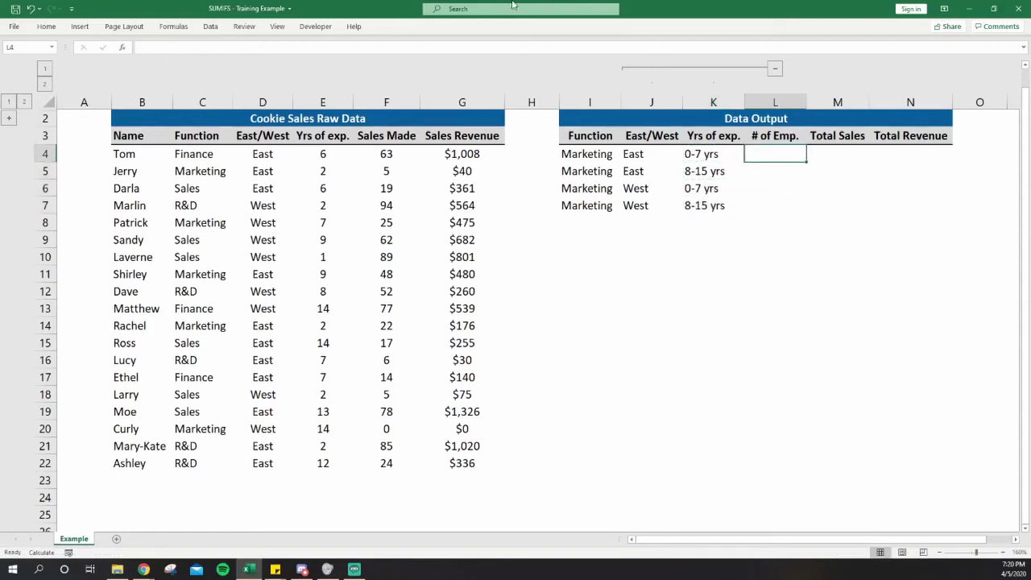
type("=countifs")
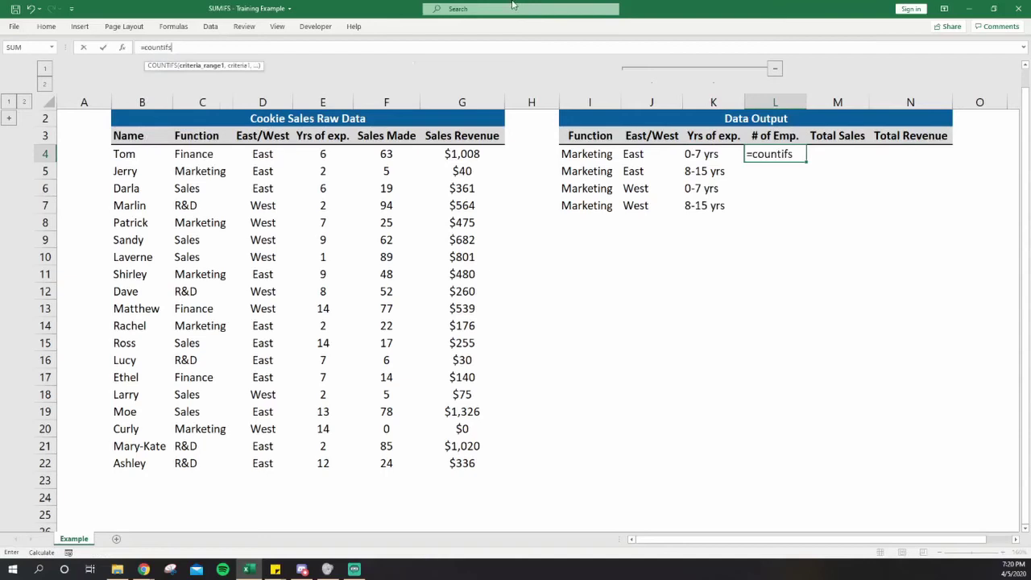
- Start the COUNTIFS in L4 with Function range $C$4:$C$22 matched to $I4
key("Tab")
key("Left")
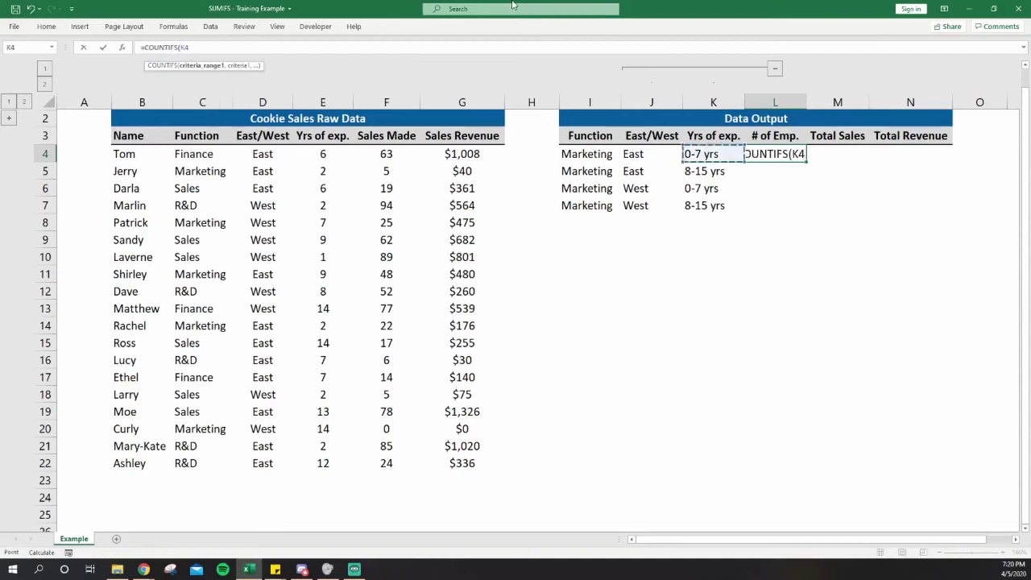
key("Left")
key("Left")
key("Left")
key("Left")
key("Left")
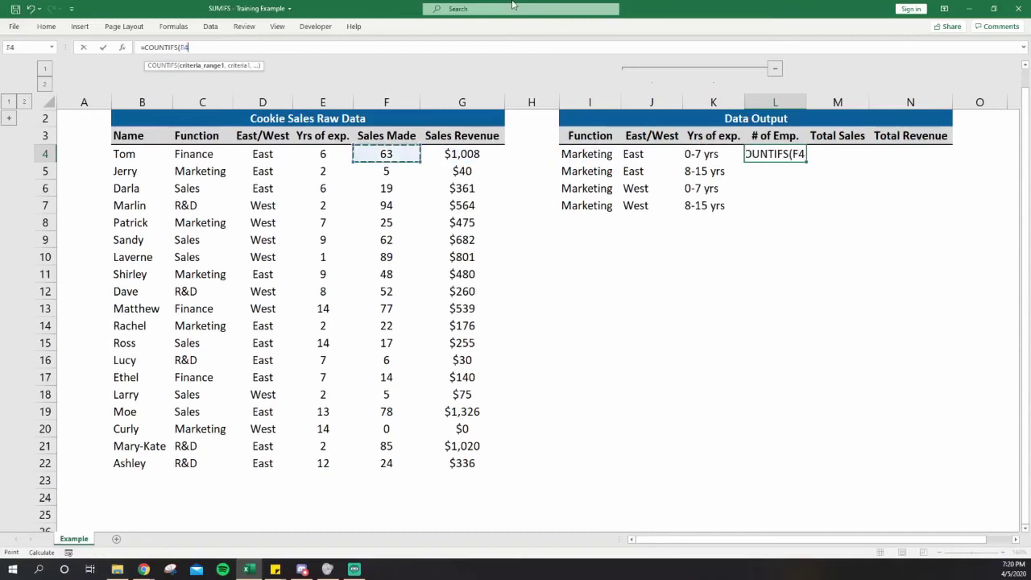
key("Left")
key("Left")
key("Left")
key("ctrl+shift+Down")
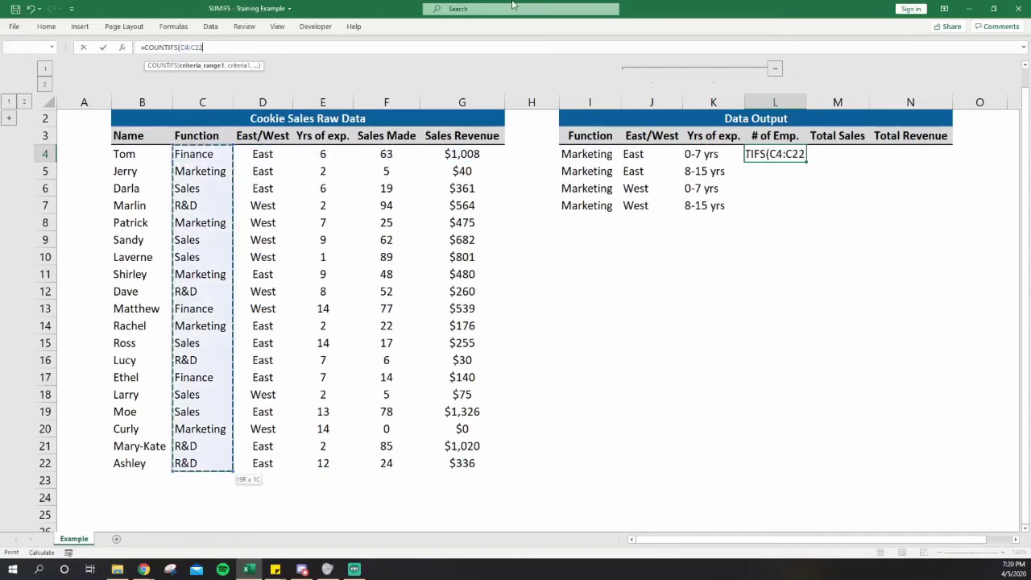
key("F4")
type("$C$22,")
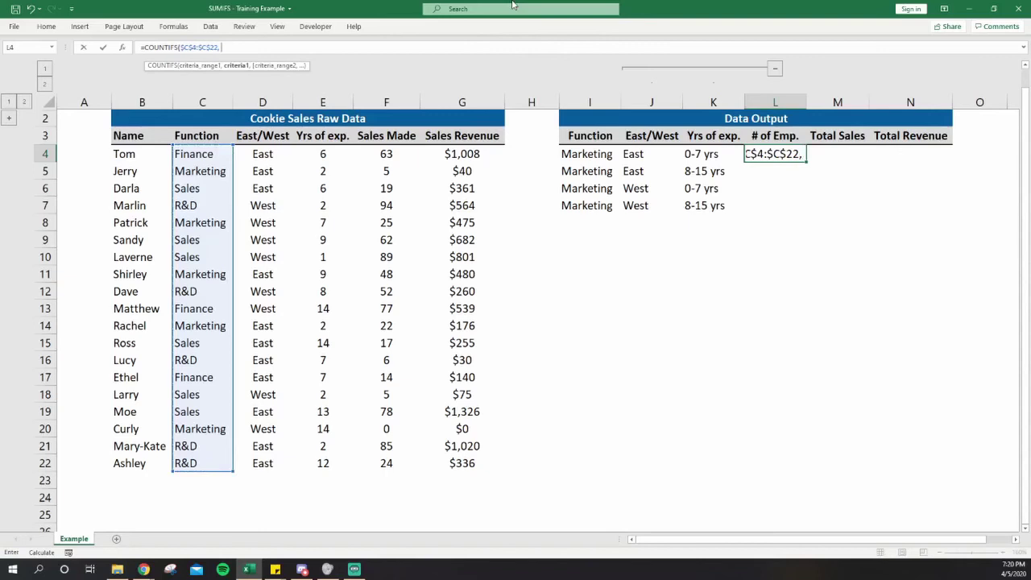
key("Left")
- Add the region criterion $D$4:$D$22 matched to $J4
key("Left")
key("Left")
key("F4")
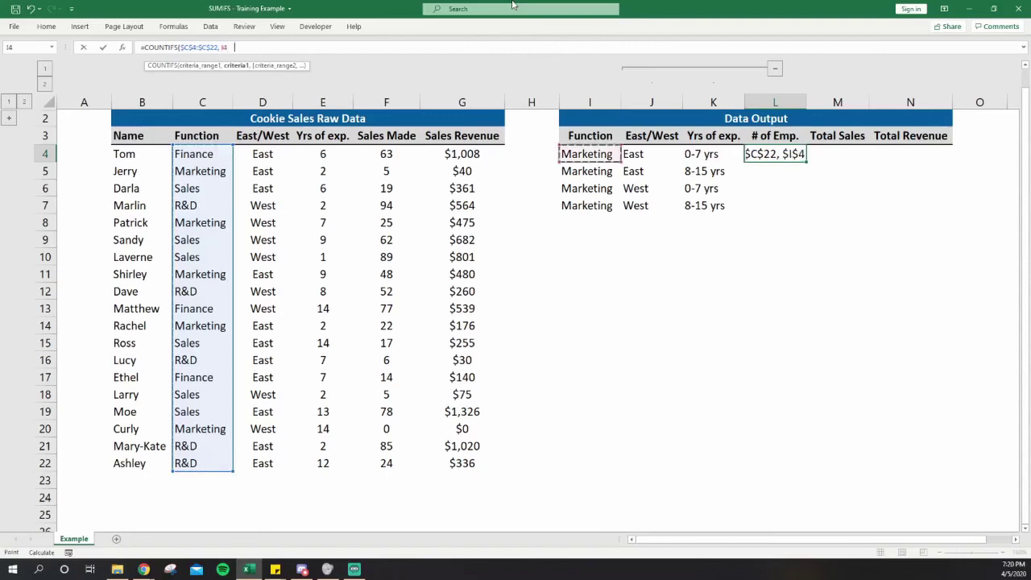
key("F4")
key("F4")
type(",")
key("Left")
key("Left")
key("Left")
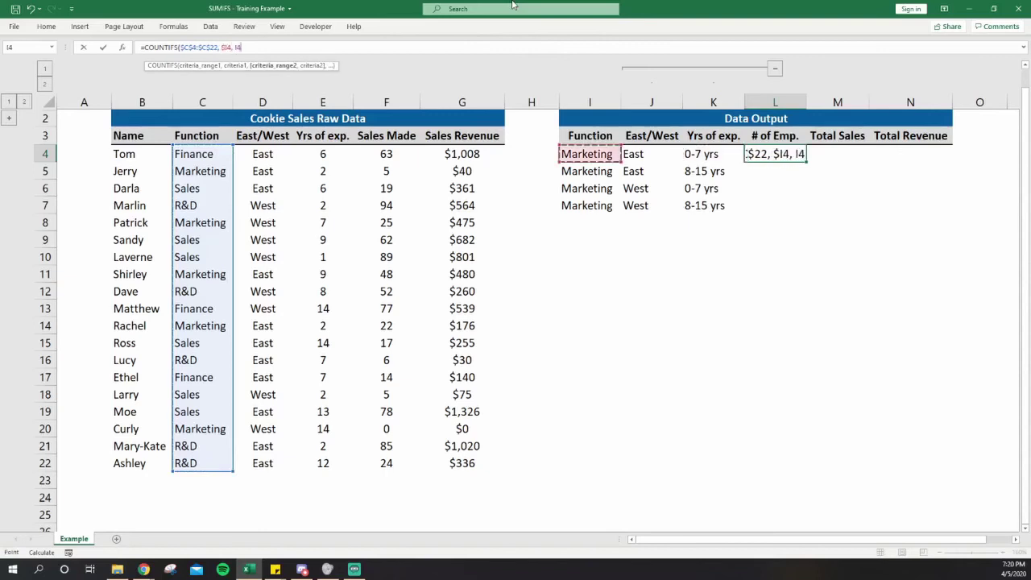
key("Left")
key("Left")
key("Left")
key("Right")
key("Right")
key("ctrl+shift+Down")
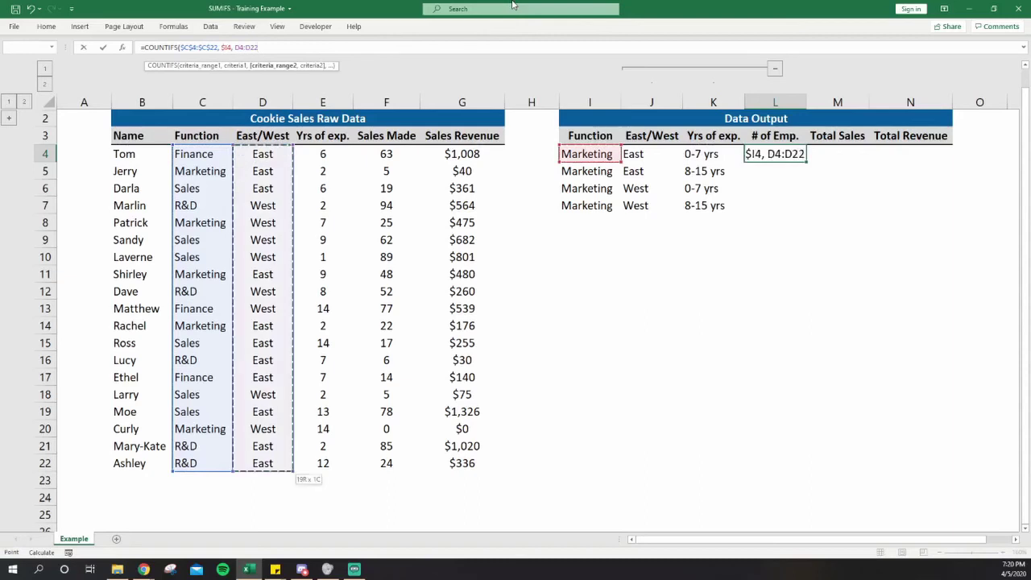
key("F4")
type(",")
key("Left")
key("Left")
key("F4")
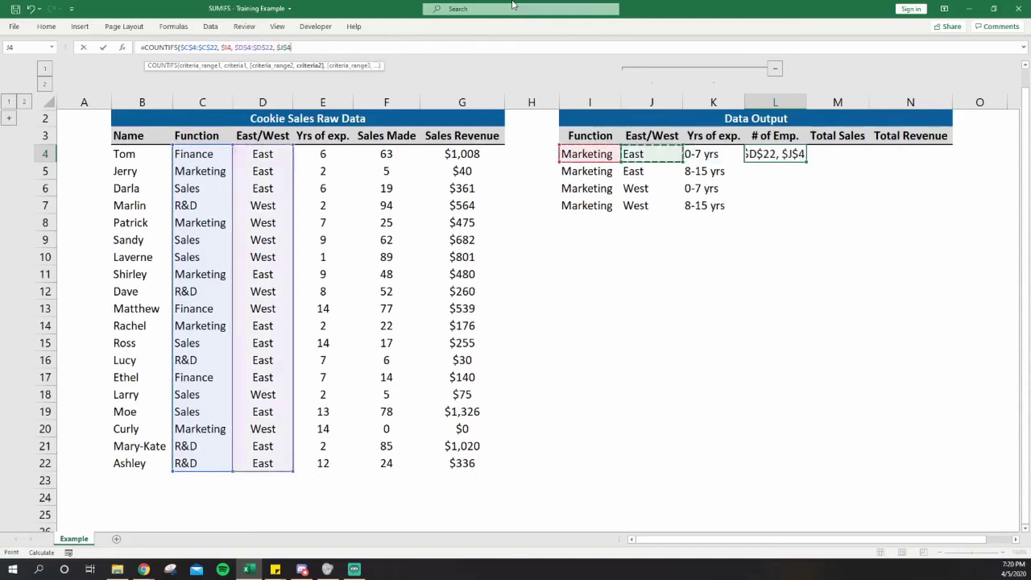
key("F4")
key("F4")
type(",")
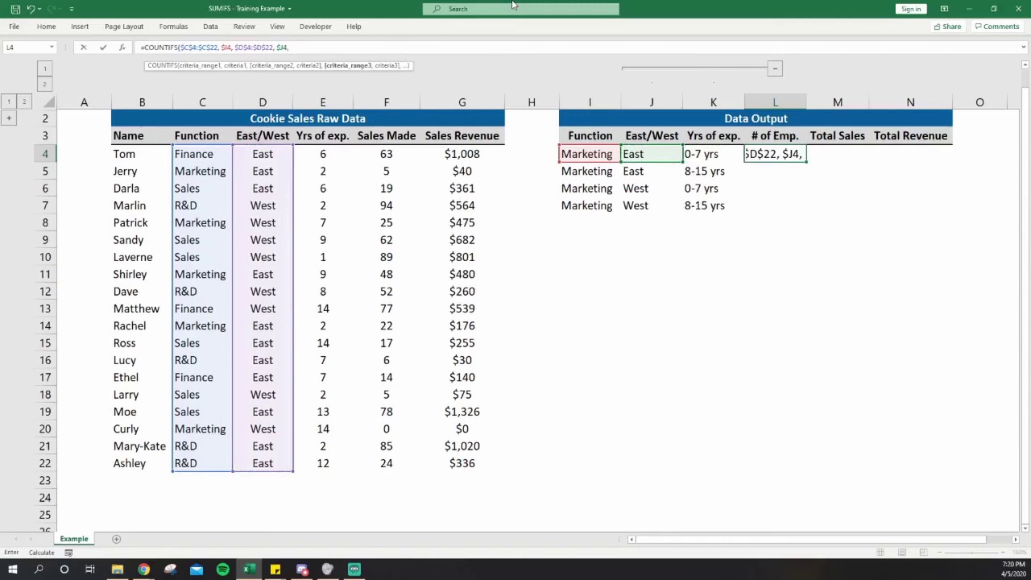
- Add the experience criterion $E$4:$E$22 with "<8" and close the formula
key("Left")
key("Left")
key("Left")
key("Left")
key("Left")
key("Left")
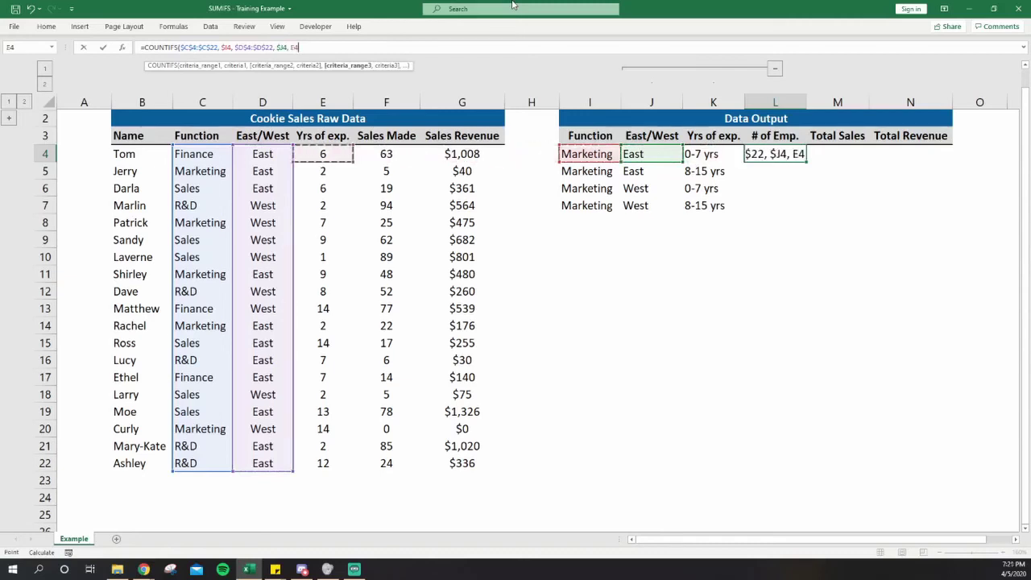
key("ctrl+shift+Down")
key("F4")
type(",")
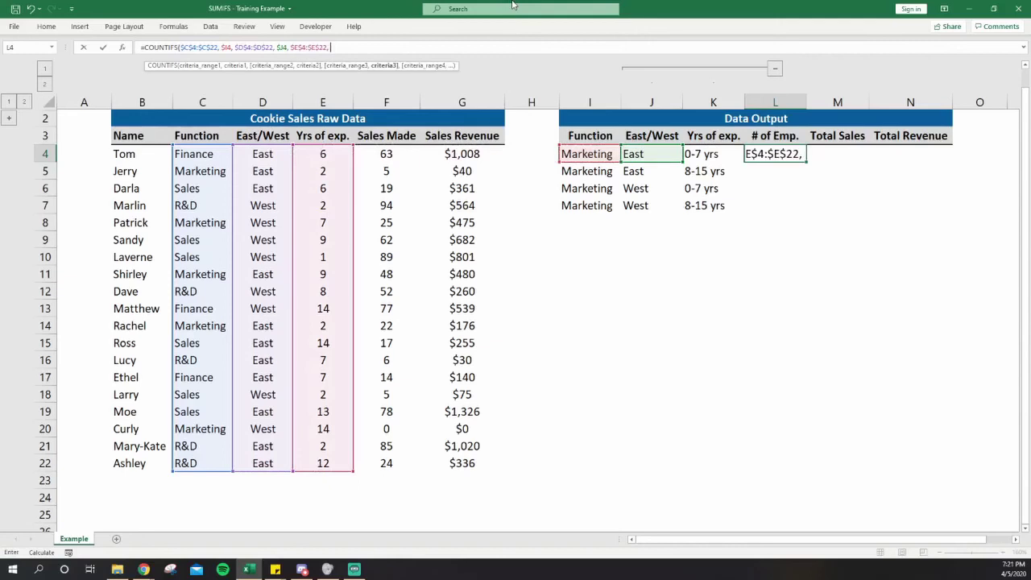
type("\"")
type("<8\"")
type(")")
- Enter the L4 count of 2, copy it to L5 and edit L5's experience criterion
key("ctrl+Return")
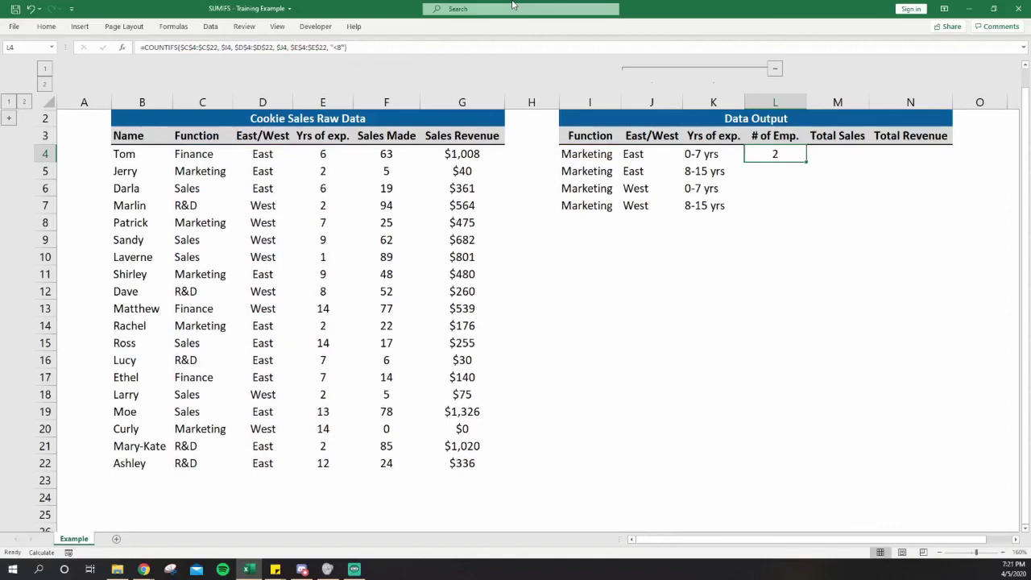
key("ctrl+c")
key("Down")
key("ctrl+v")
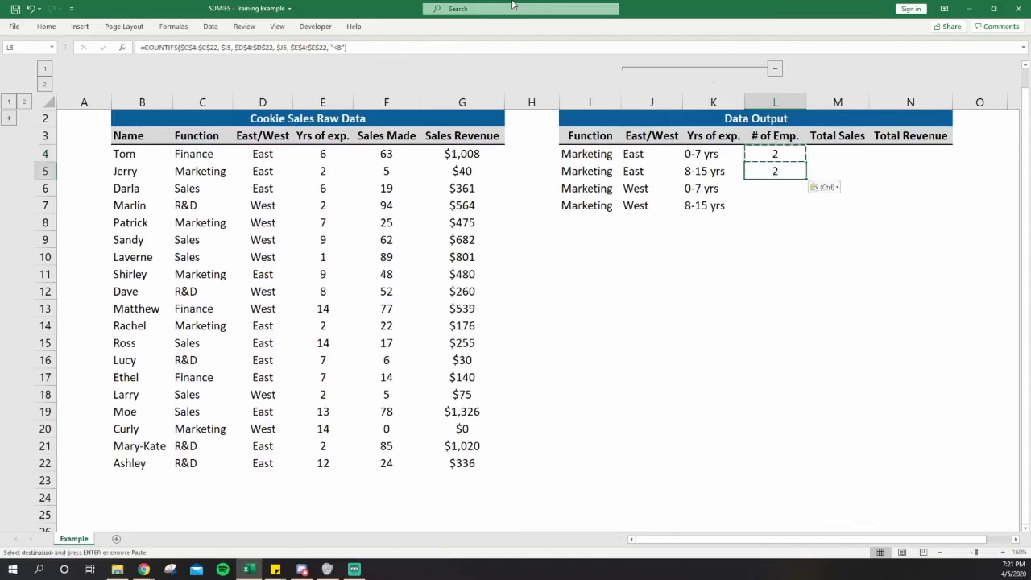
key("Escape")
key("F2")
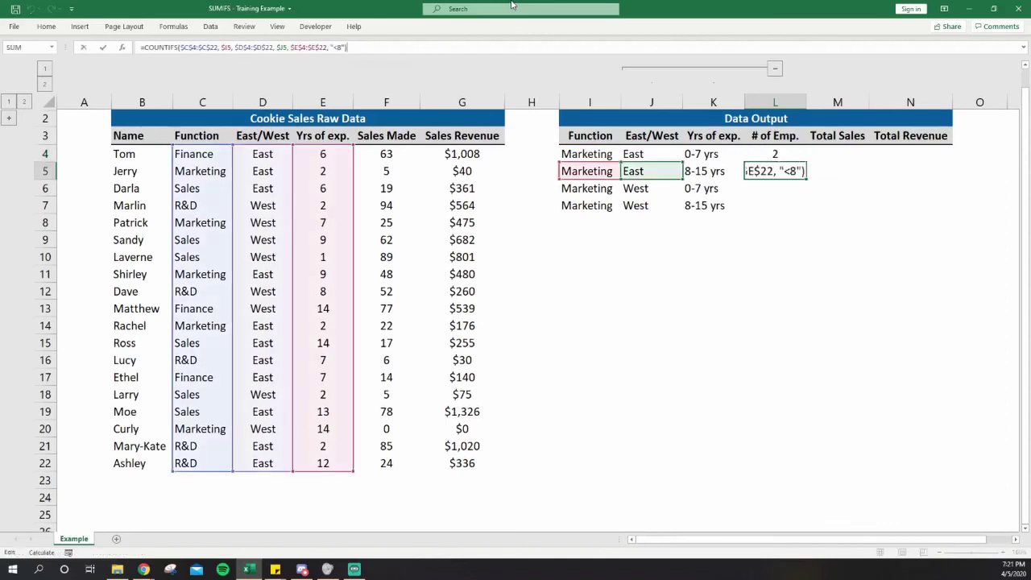
left_click(342, 47)
key("BackSpace")
key("BackSpace")
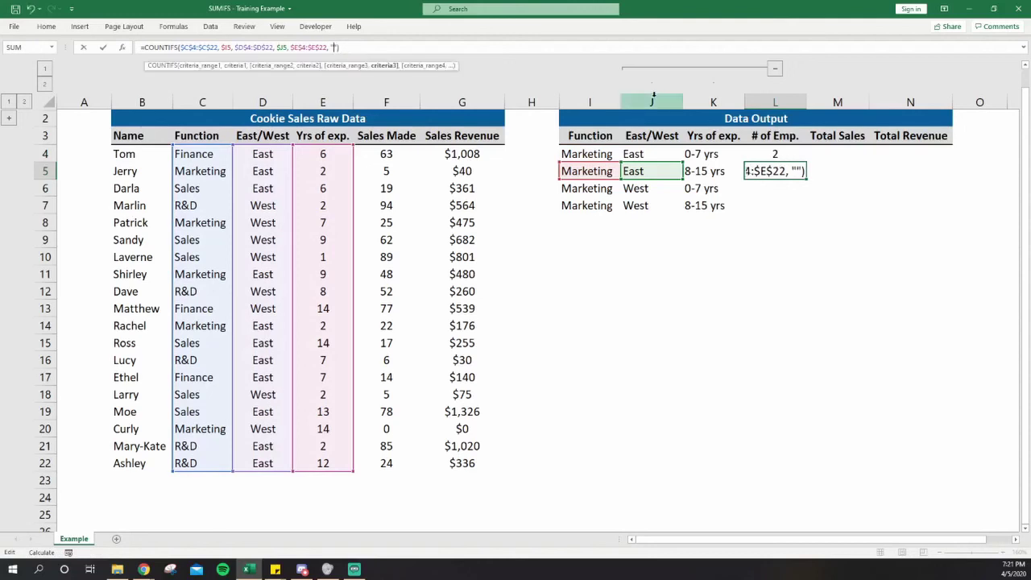
type(">7")
key("ctrl+Return")
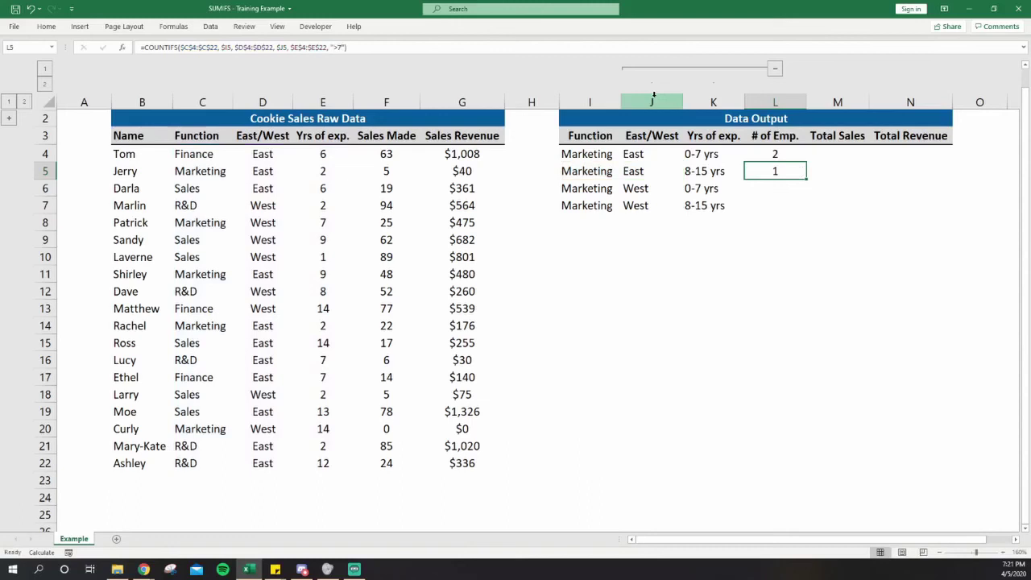
key("shift+Up")
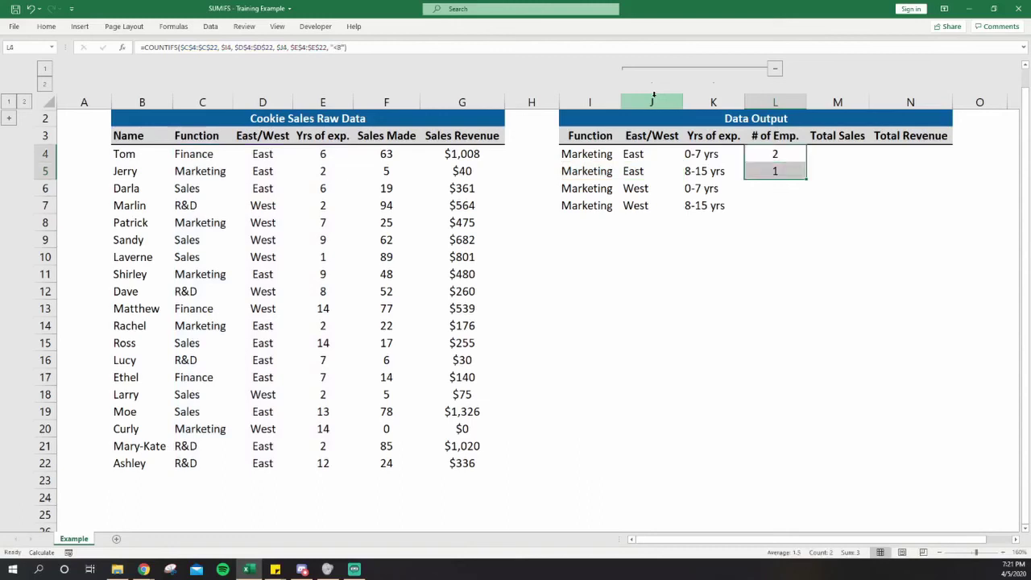
key("ctrl+c")
key("Down")
key("shift+Down")
key("ctrl+v")
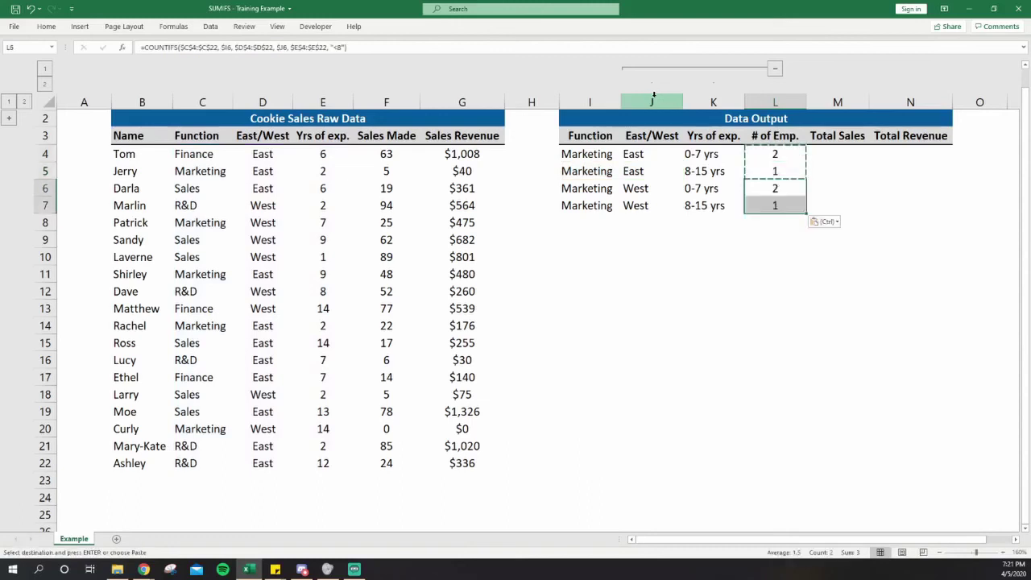
key("Escape")
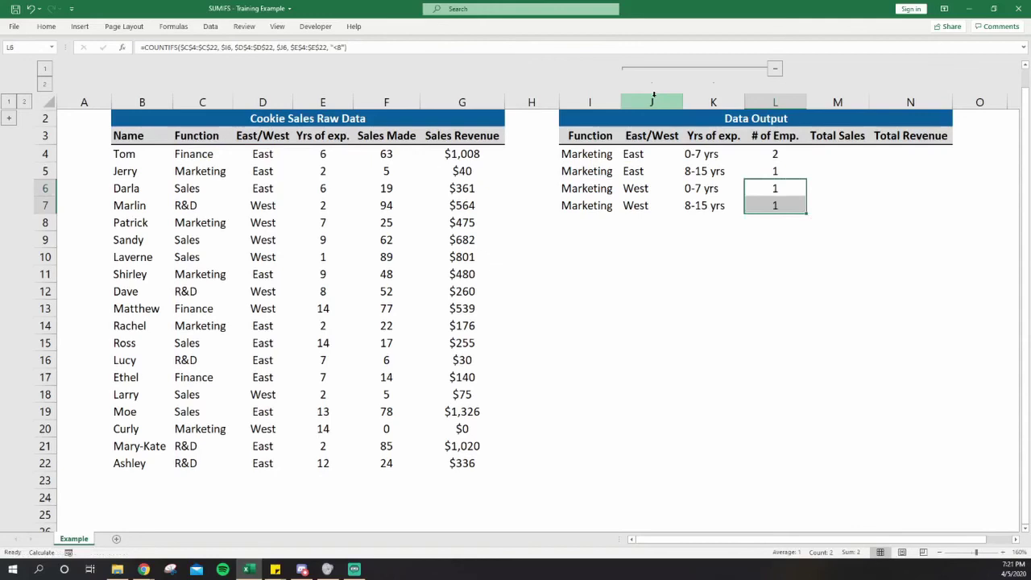
key("Up")
key("Up")
key("shift+Down")
key("shift+Down")
key("shift+Down")
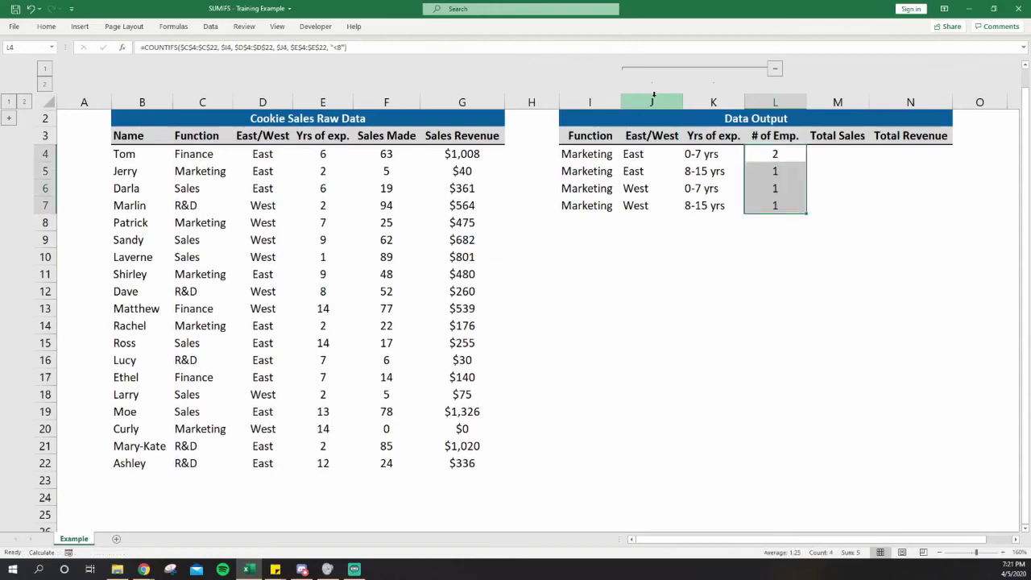
left_click(179, 172)
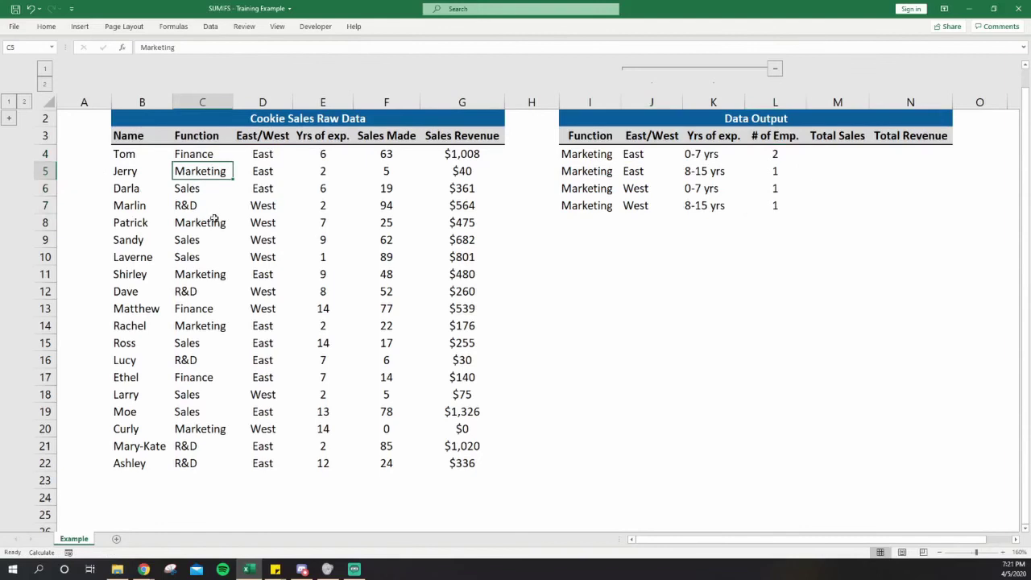
left_click(211, 223, "ctrl")
left_click(211, 275, "ctrl")
left_click(208, 327, "ctrl")
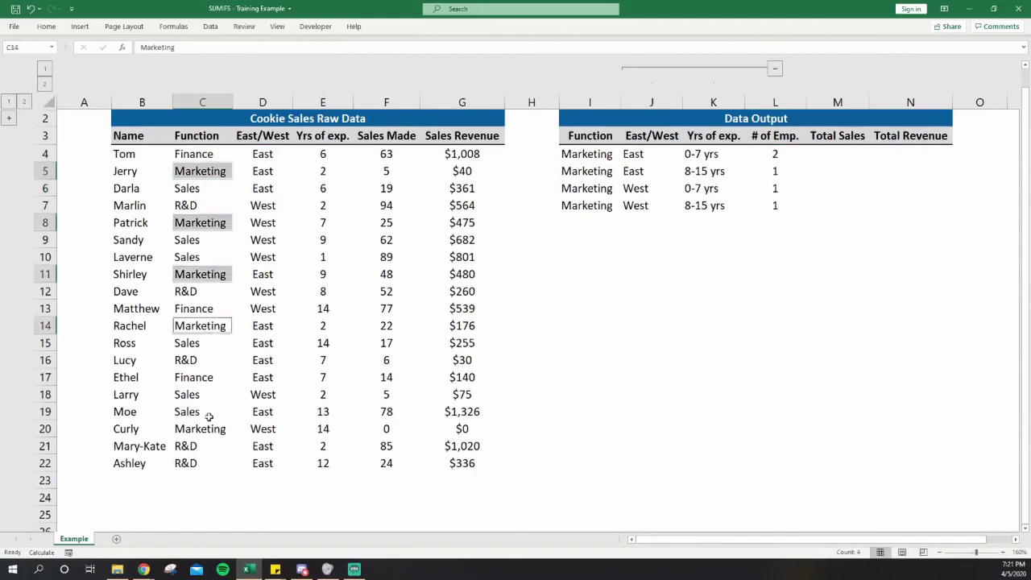
left_click(204, 429, "ctrl")
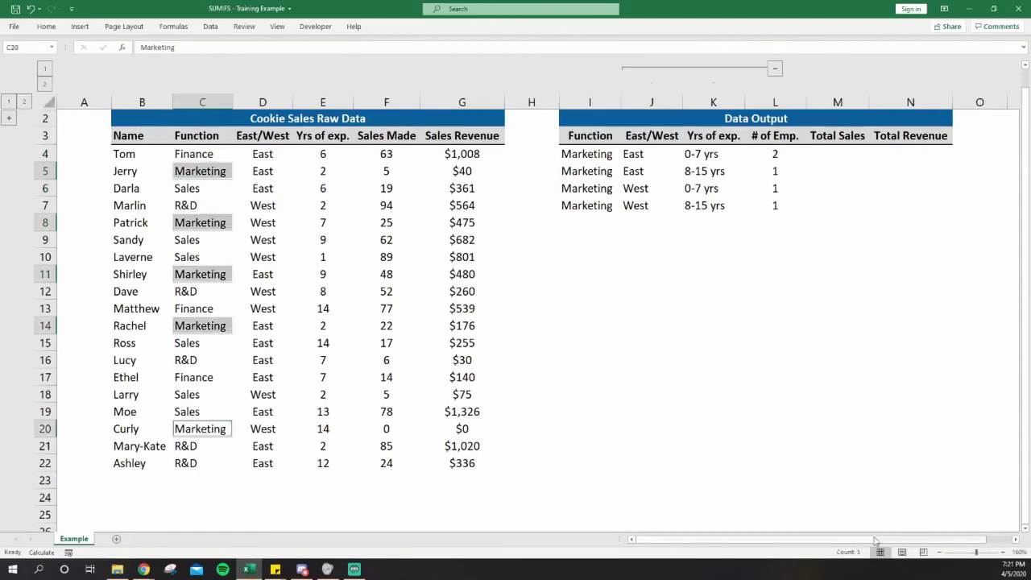
left_click_drag(775, 154, 775, 206)
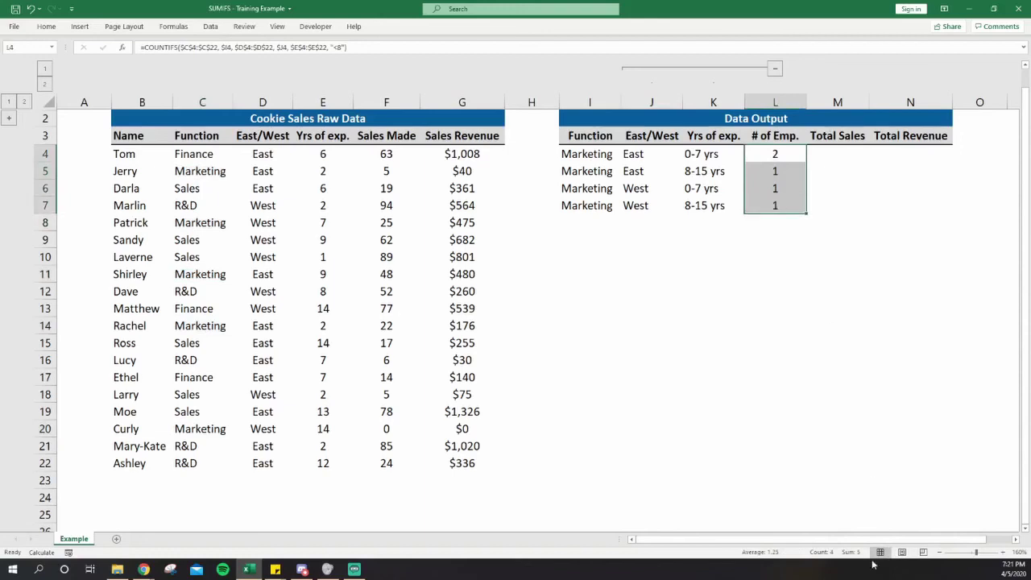
left_click(828, 150)
- Start a SUMIFS in M4 summing the Sales Made range $F$4:$F$22
type("=sumifs")
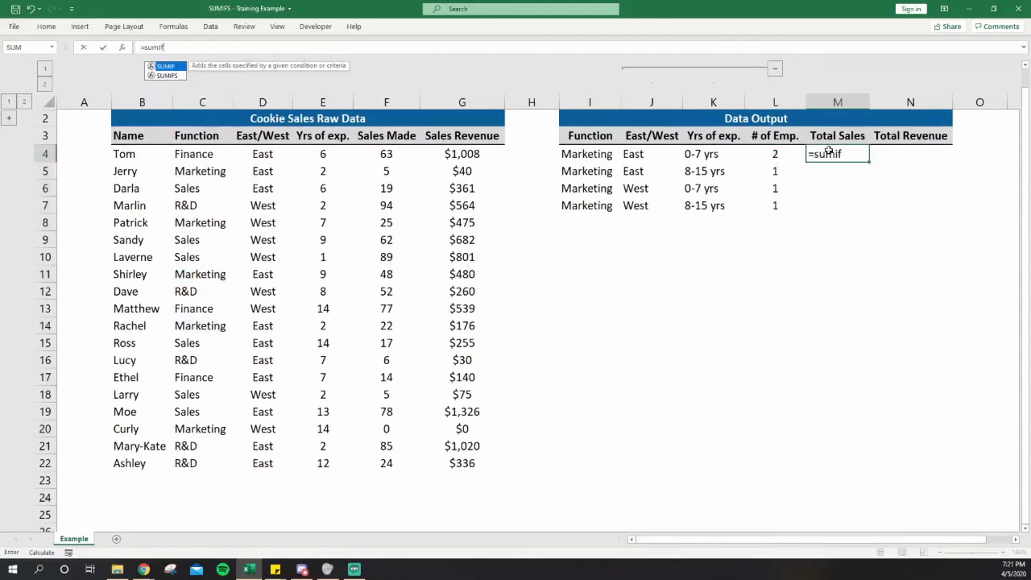
key("Tab")
key("Left")
- Add the Function criterion $C$4:$C$22 matched to $I4
key("Left")
key("Left")
key("Left")
key("Left")
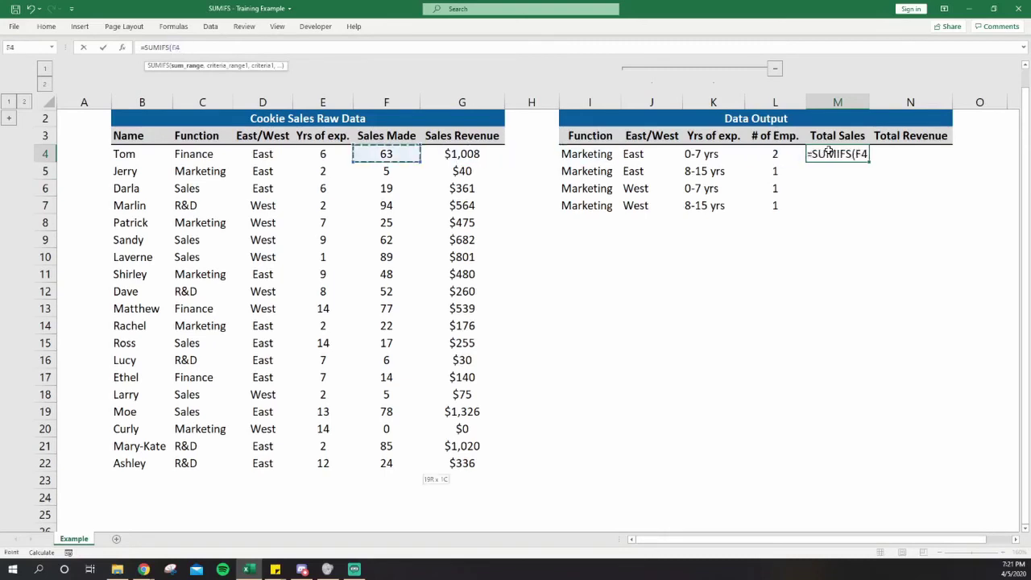
key("ctrl+shift+Down")
key("F4")
key("F4")
type(",")
key("Left")
key("ctrl+Left")
key("ctrl+Left")
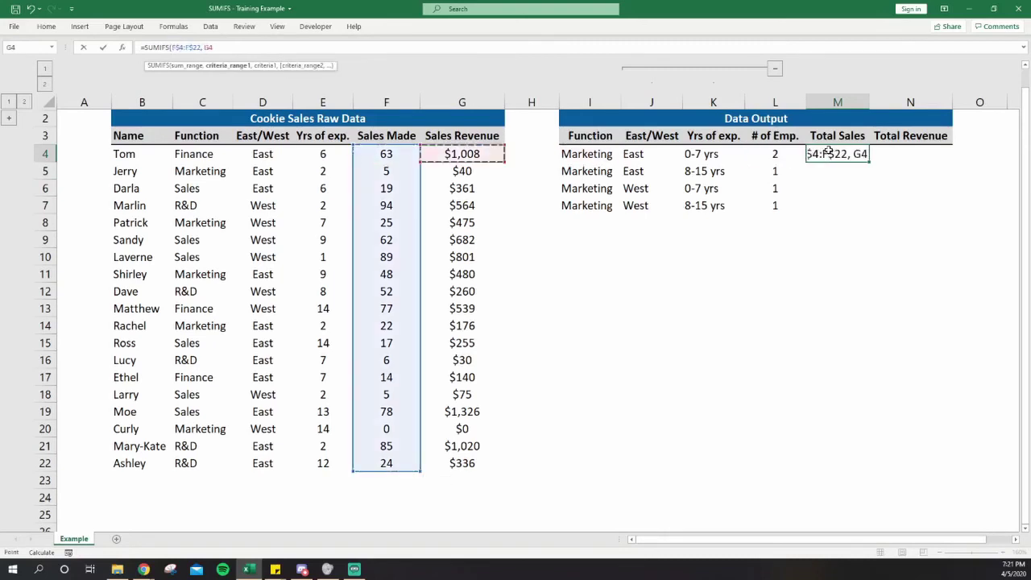
key("ctrl+Left")
key("Right")
key("ctrl+shift+Down")
key("F4")
type(",")
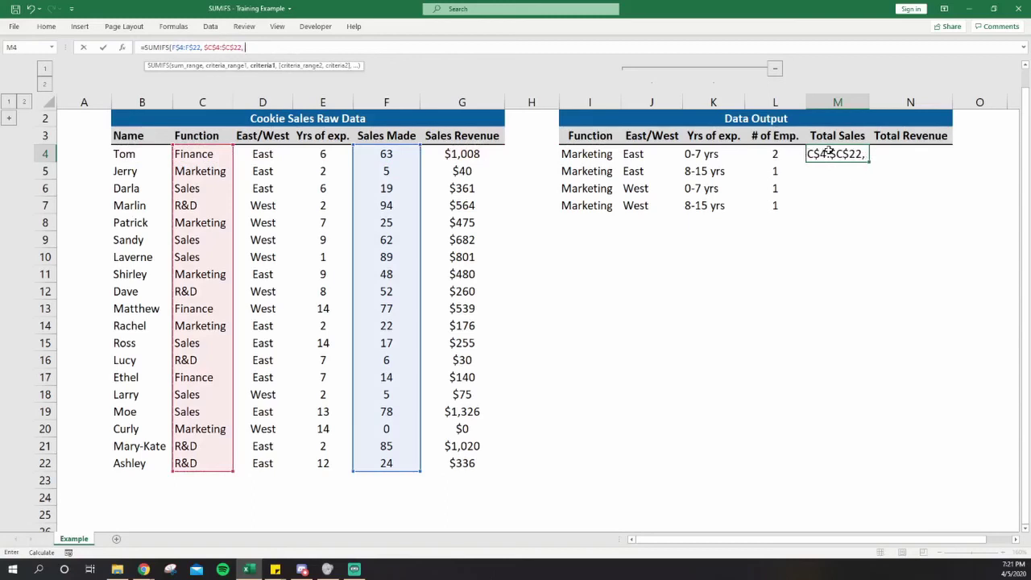
key("Left")
key("Left")
key("Left")
- Add the region criterion $D$4:$D$22 matched to $J4
key("Left")
key("F4")
key("F4")
key("F4")
type(",")
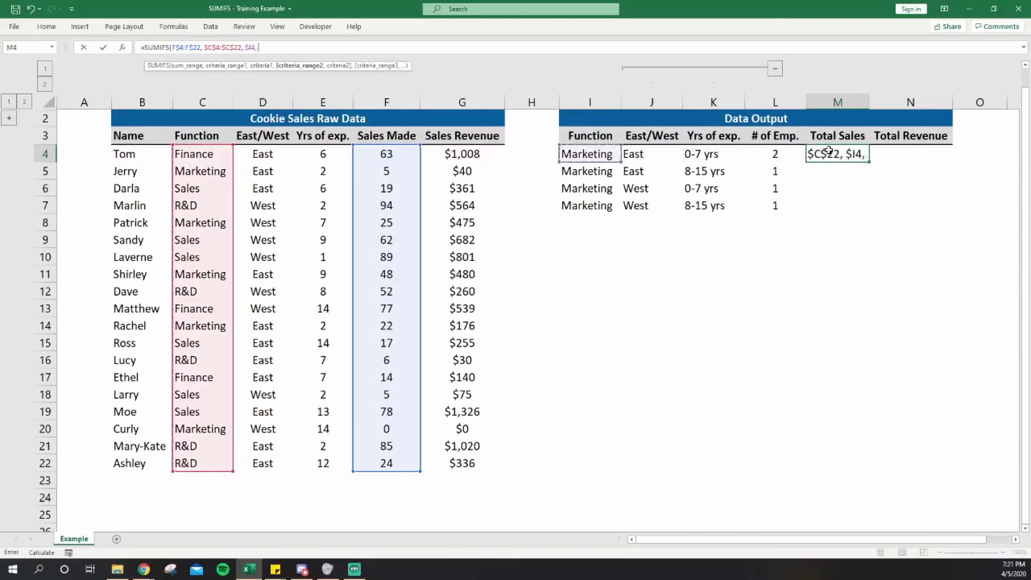
key("Left")
key("Left")
key("Left")
key("Left")
key("ctrl+Left")
key("Right")
key("Right")
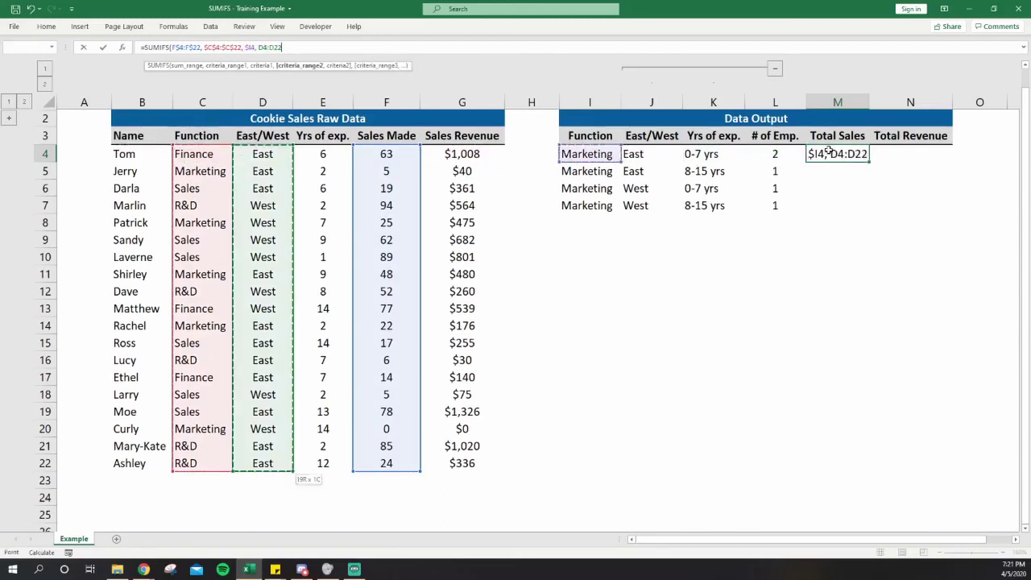
key("ctrl+shift+Down")
key("F4")
type(",")
- Add the experience criterion $E$4:$E$22 with "<8" to close the SUMIFS
key("Left")
key("Left")
key("Left")
key("F4")
key("F4")
key("F4")
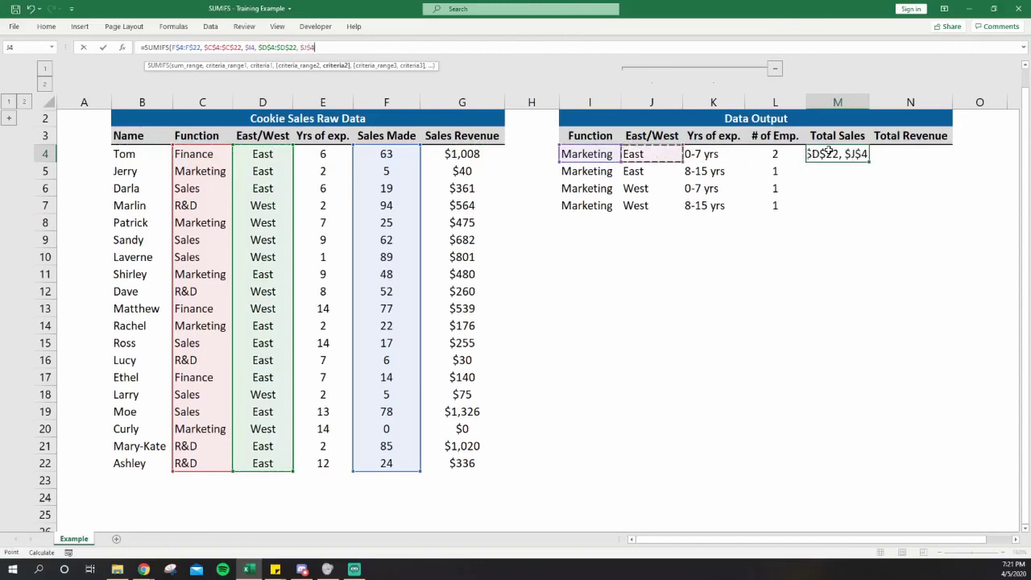
type(",")
key("Left")
key("Left")
key("Left")
key("Left")
key("Left")
key("Left")
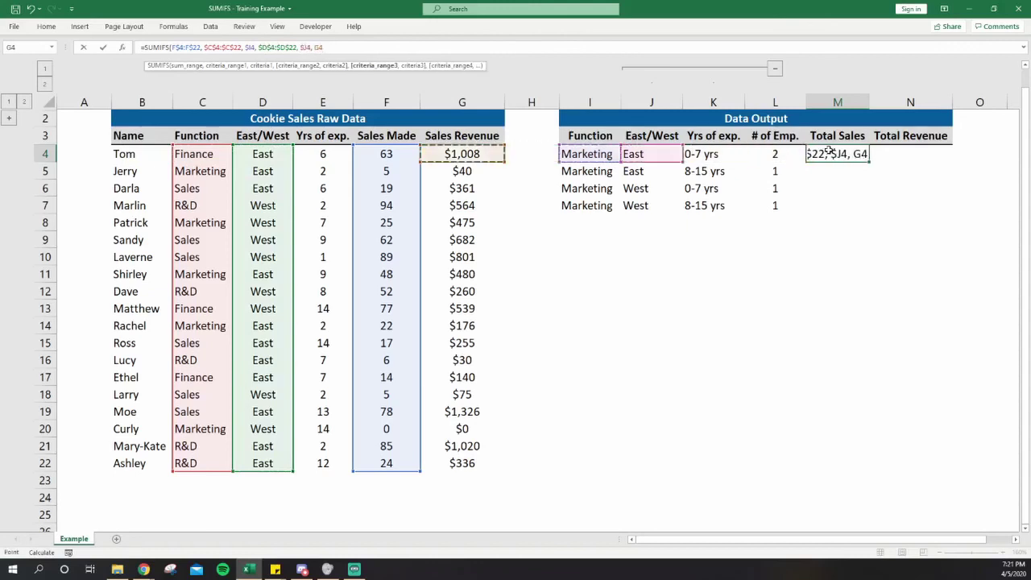
key("Left")
key("Left")
key("ctrl+shift+Down")
key("F4")
type(", ")
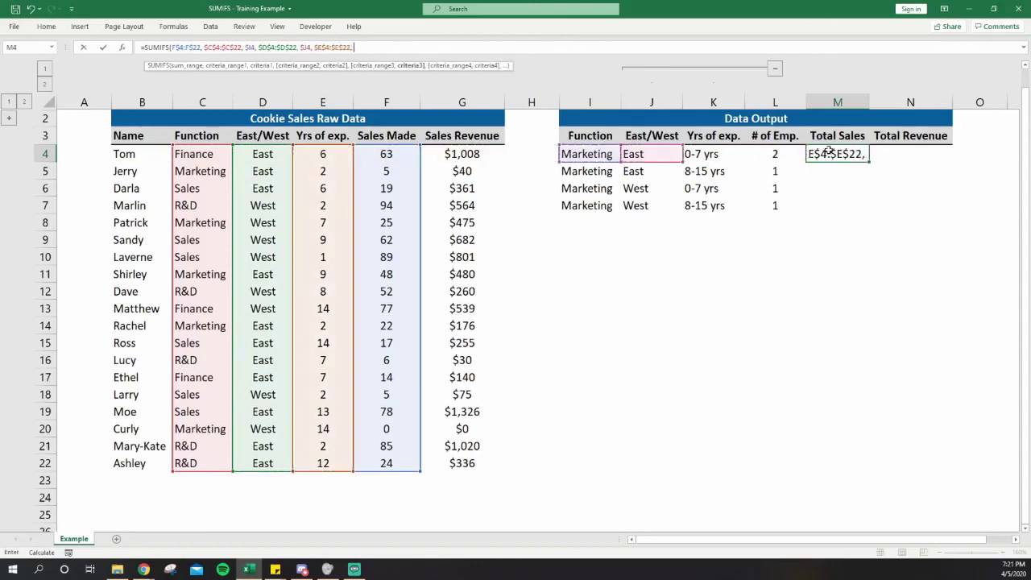
type("\"<")
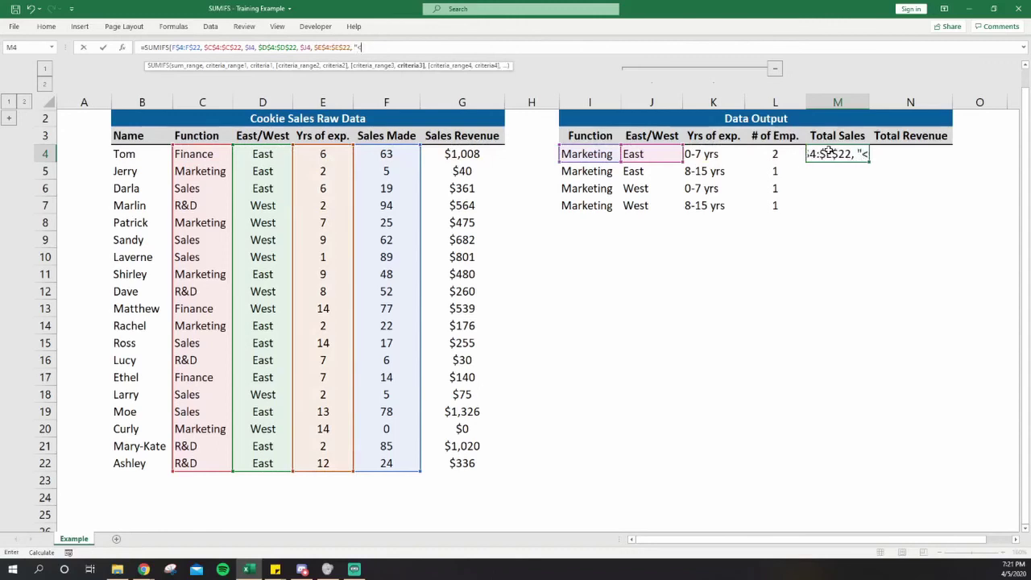
type("8\")")
- Enter the M4 SUMIFS, copy it to M5 and change its criterion to ">7"
key("ctrl+Return")
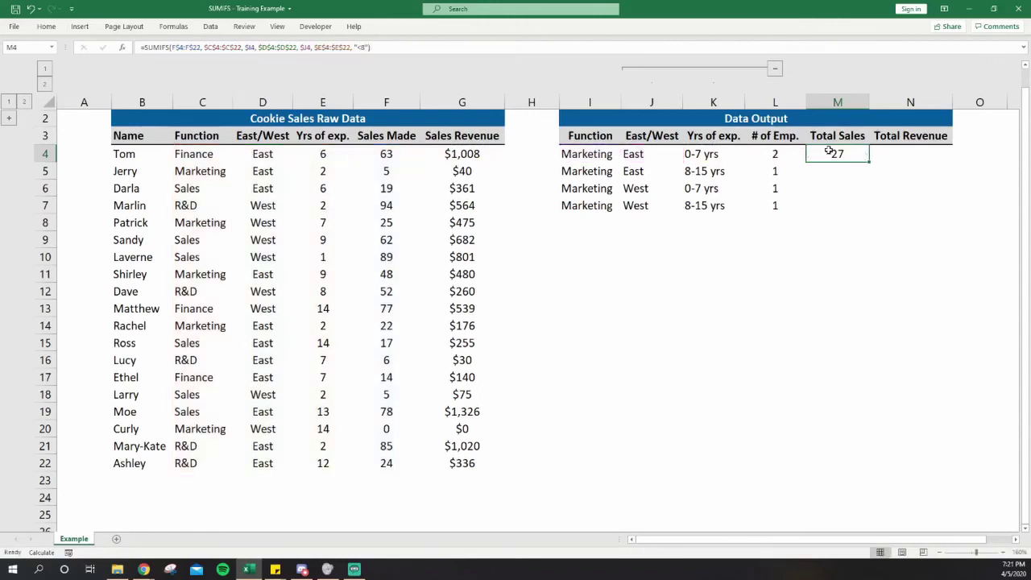
key("ctrl+c")
key("Down")
key("ctrl+v")
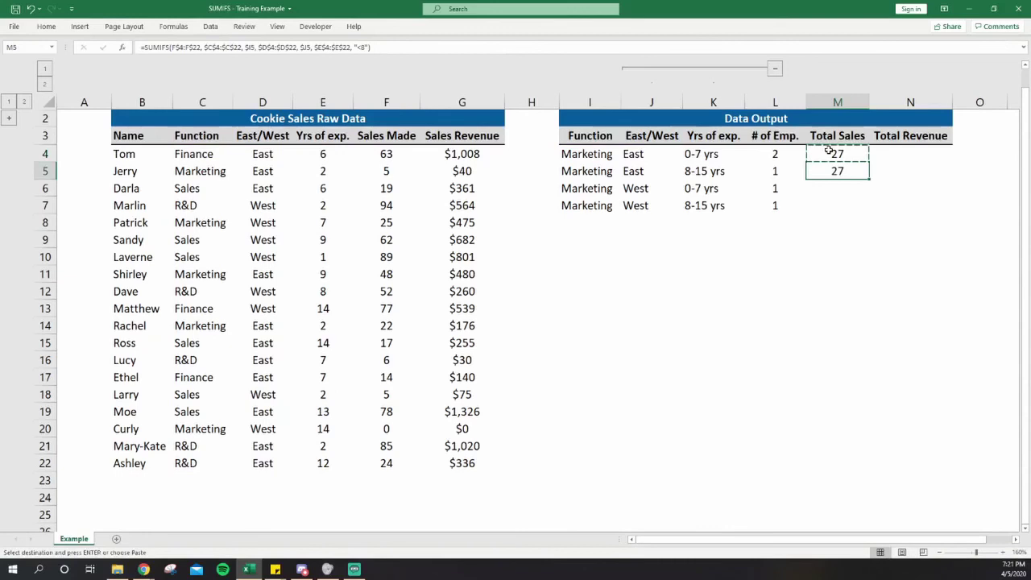
key("Escape")
key("F2")
key("Left")
key("Left")
key("BackSpace")
key("BackSpace")
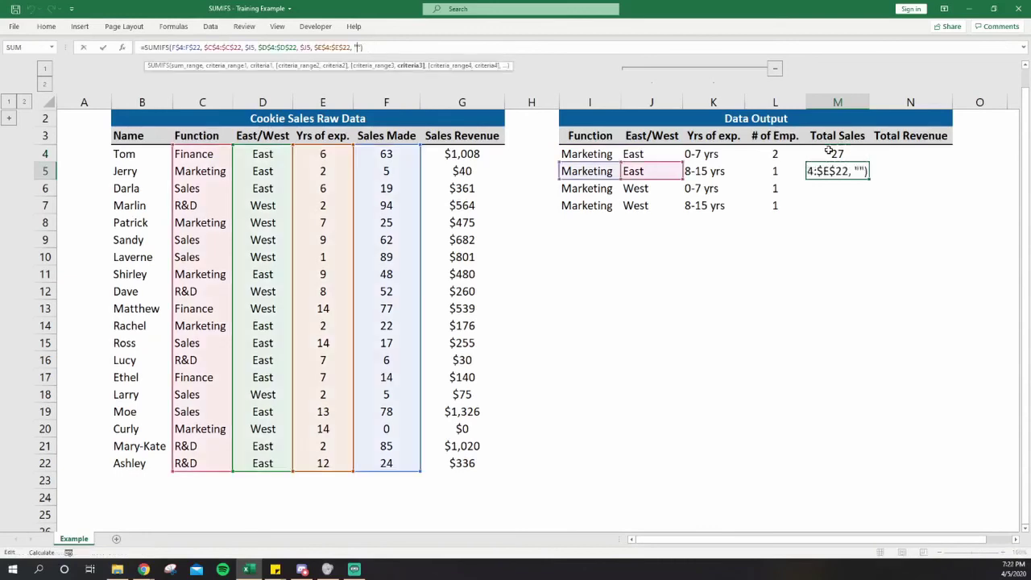
type(">7")
key("ctrl+Return")
- Copy the M4:M5 formulas into M6:M7 for the West rows
key("shift+Up")
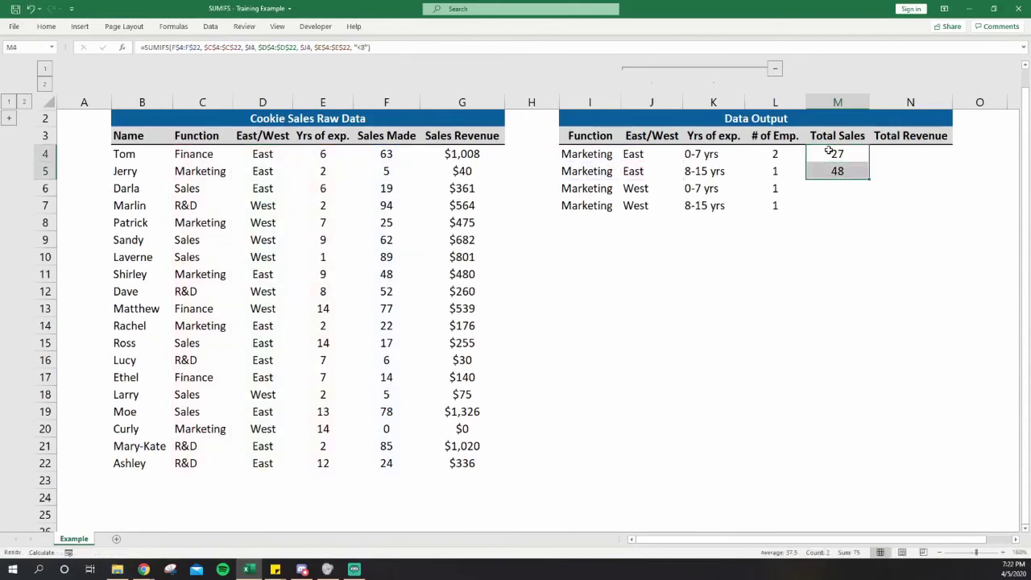
key("ctrl+c")
key("Down")
key("ctrl+v")
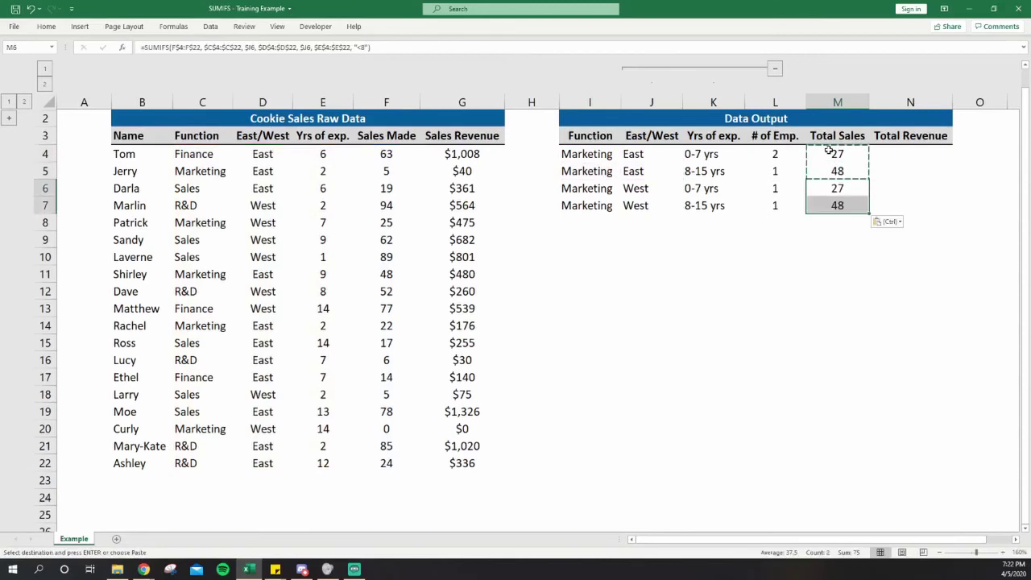
key("Escape")
key("Up")
key("Up")
key("ctrl+shift+Down")
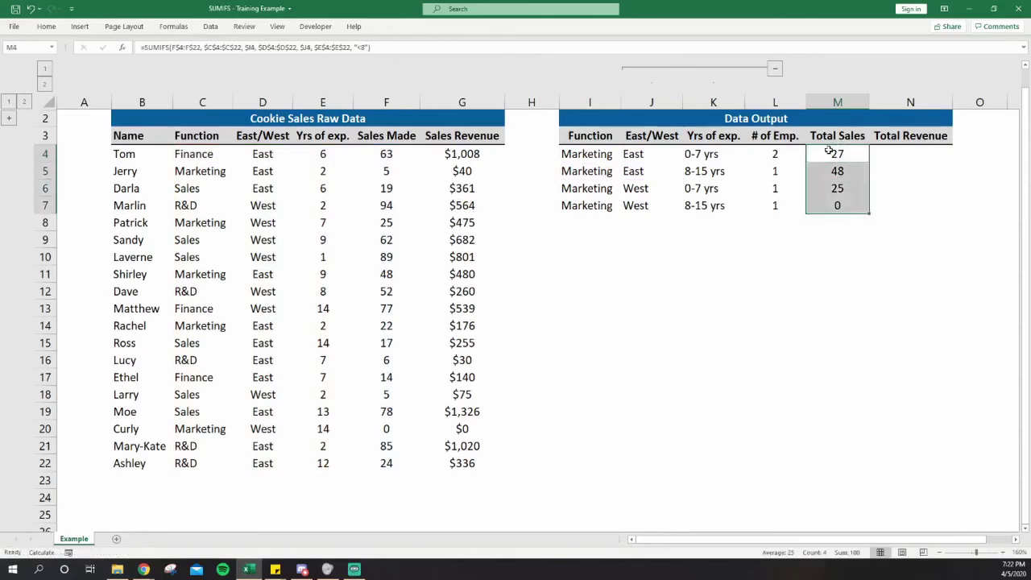
- Check the Total Sales results 27, 48, 25 and 0 against the Marketing values in column F
left_click(384, 173)
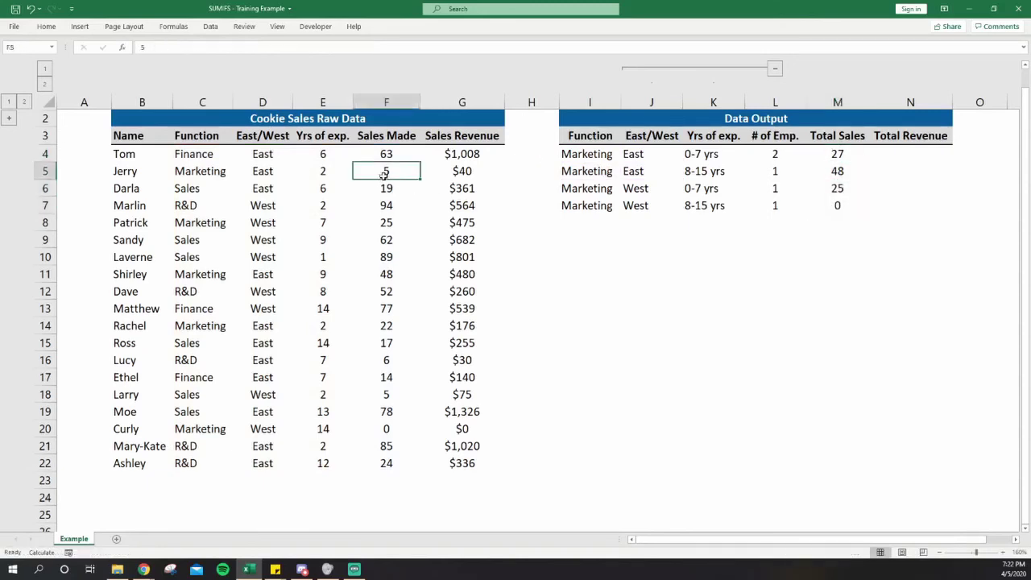
left_click(388, 223, "ctrl")
left_click(383, 274, "ctrl")
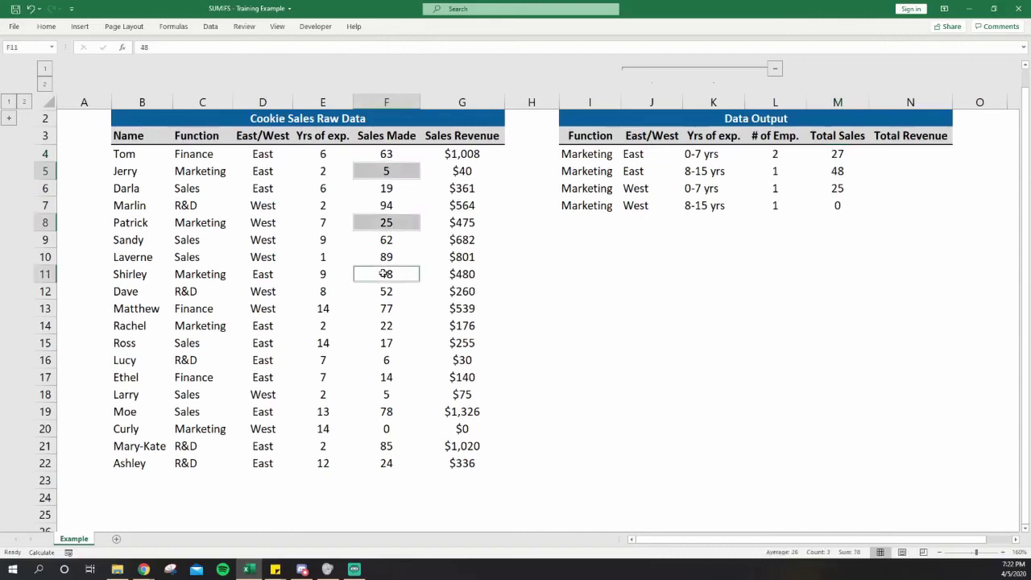
left_click(387, 326, "ctrl")
left_click(384, 429, "ctrl")
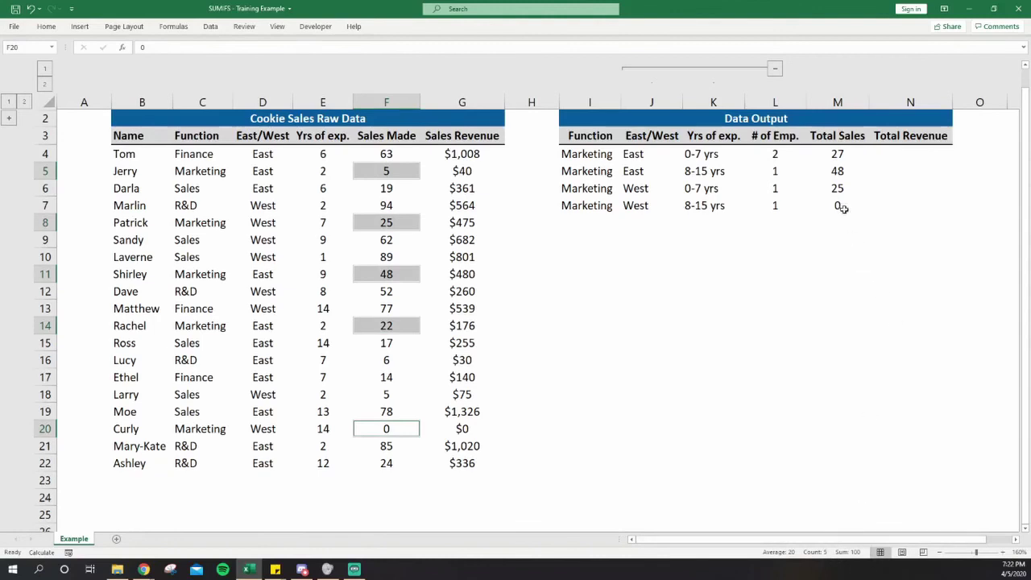
left_click(835, 158)
key("ctrl+shift+Down")
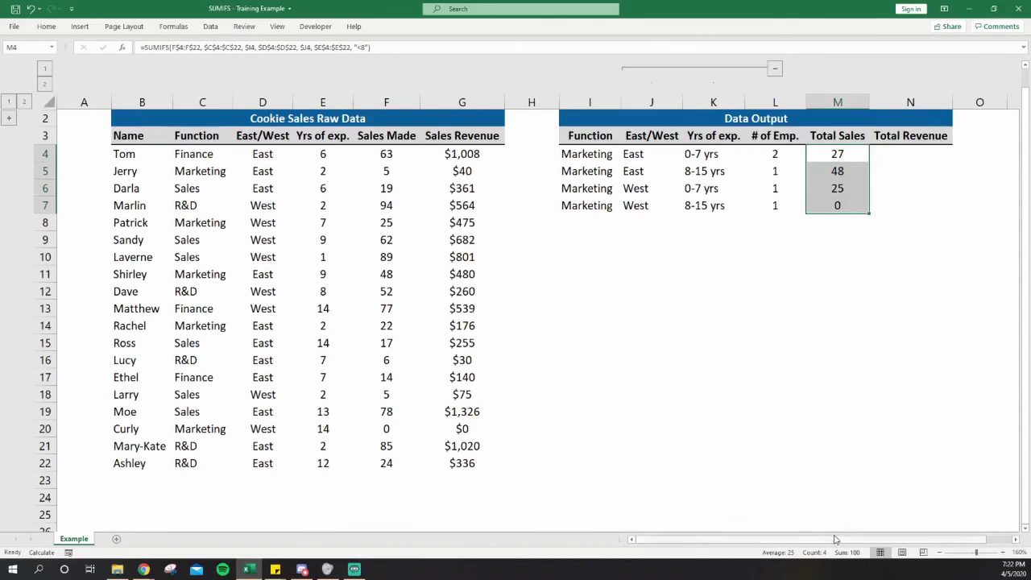
- Copy the four Total Sales formulas into N4:N7 so they sum column G
key("ctrl+shift+Up")
key("ctrl+shift+Down")
key("ctrl+c")
key("Right")
key("ctrl+v")
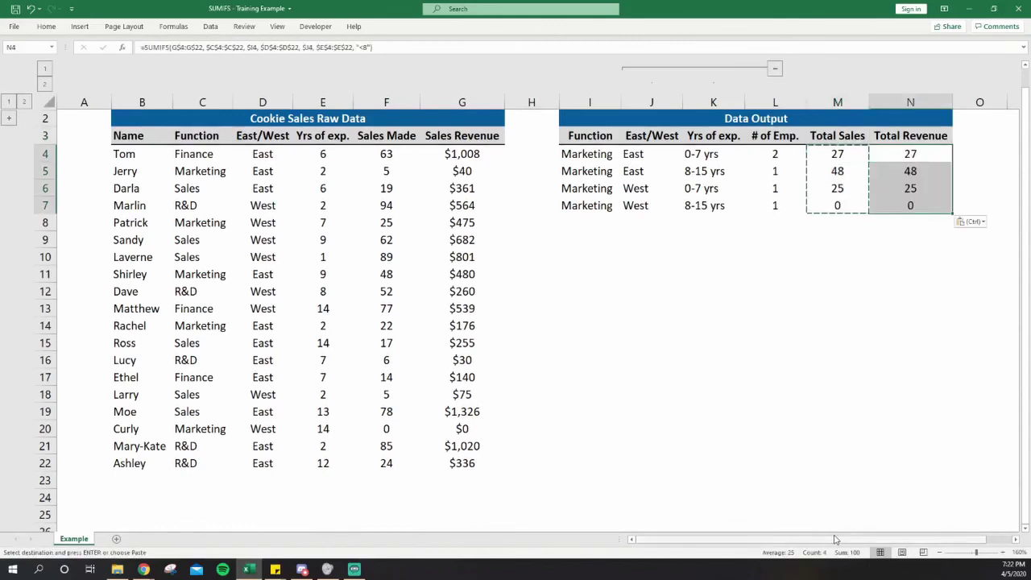
key("Escape")
- Check the revenue totals 216, 480, 475 and 0 against Sales Revenue values like $40 and $475
key("ctrl+shift+Up")
key("ctrl+shift+Down")
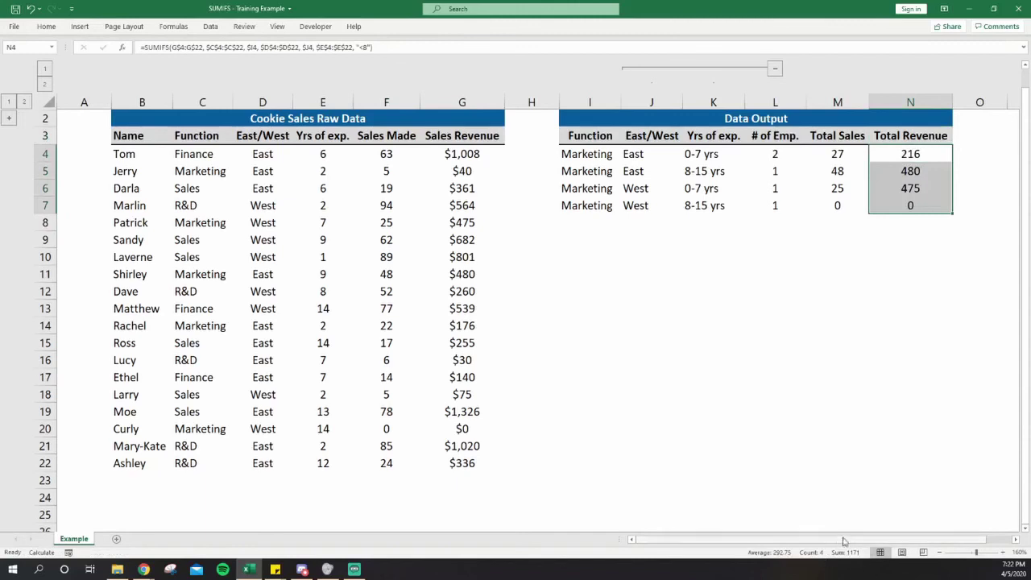
left_click(455, 154)
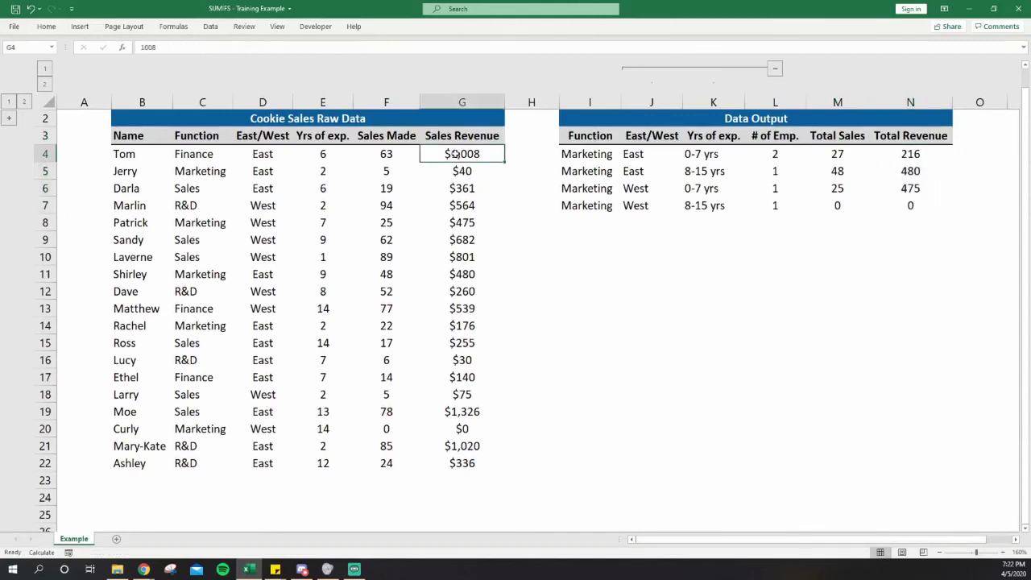
left_click(462, 171)
left_click(451, 222, "ctrl")
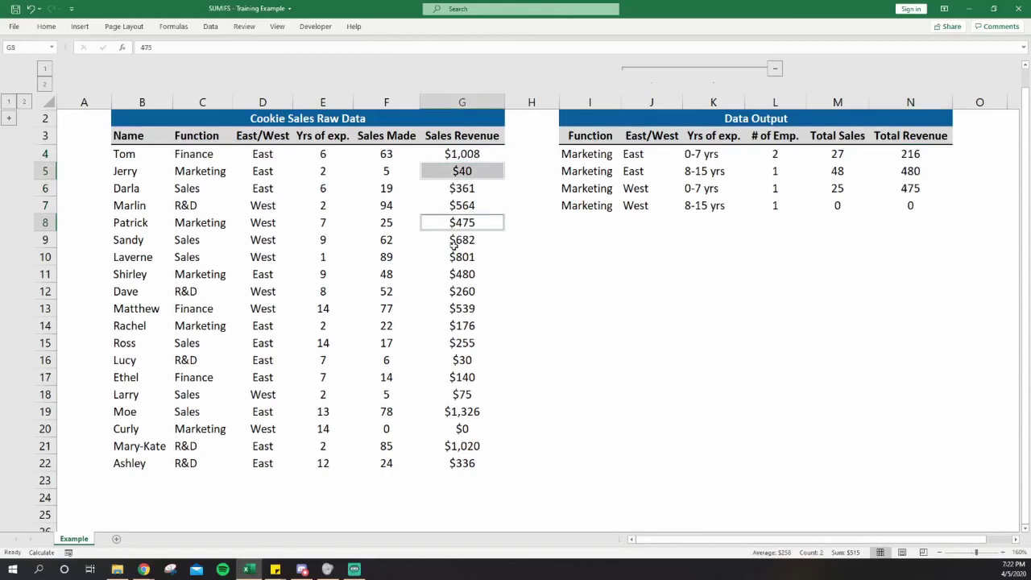